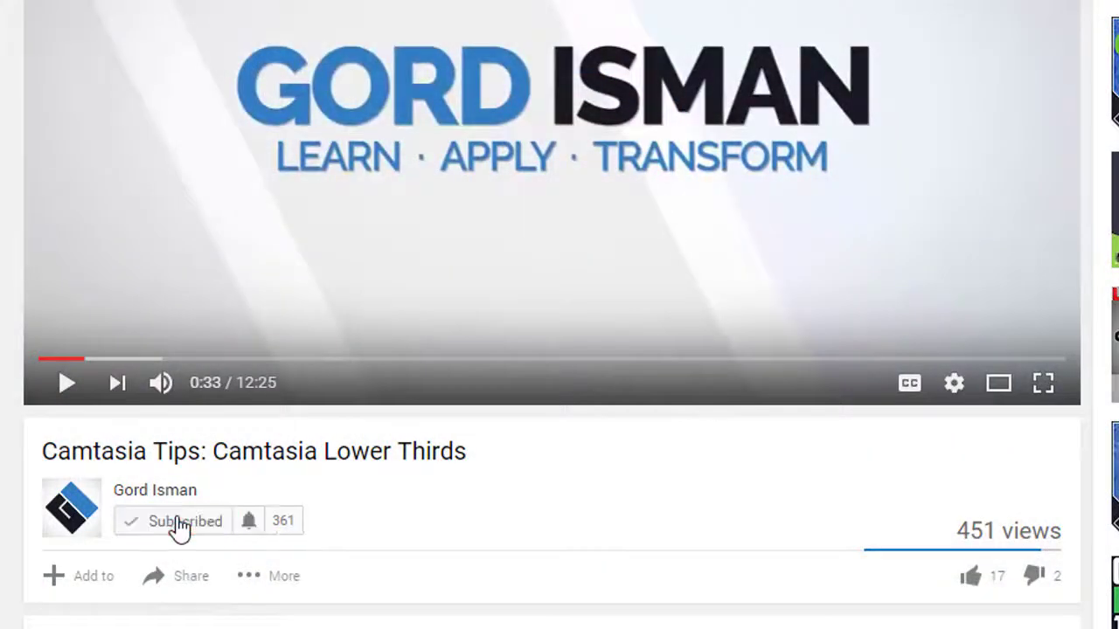
- Review the channel's bell notification options and save them
{"action": "left_click", "coordinate": [251, 523]}
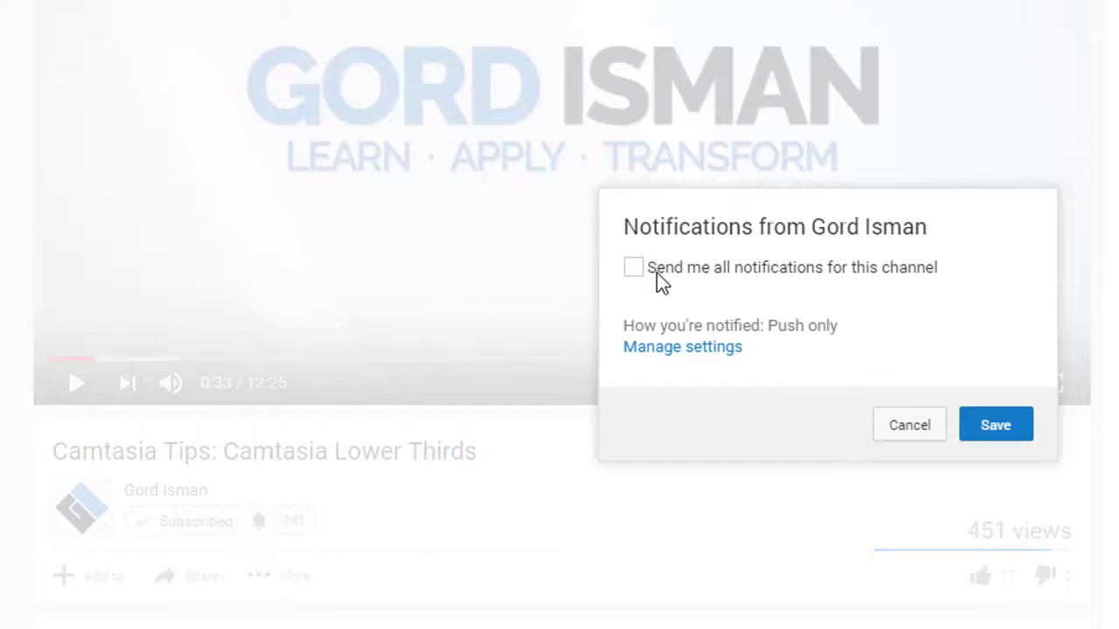
{"action": "left_click", "coordinate": [993, 427]}
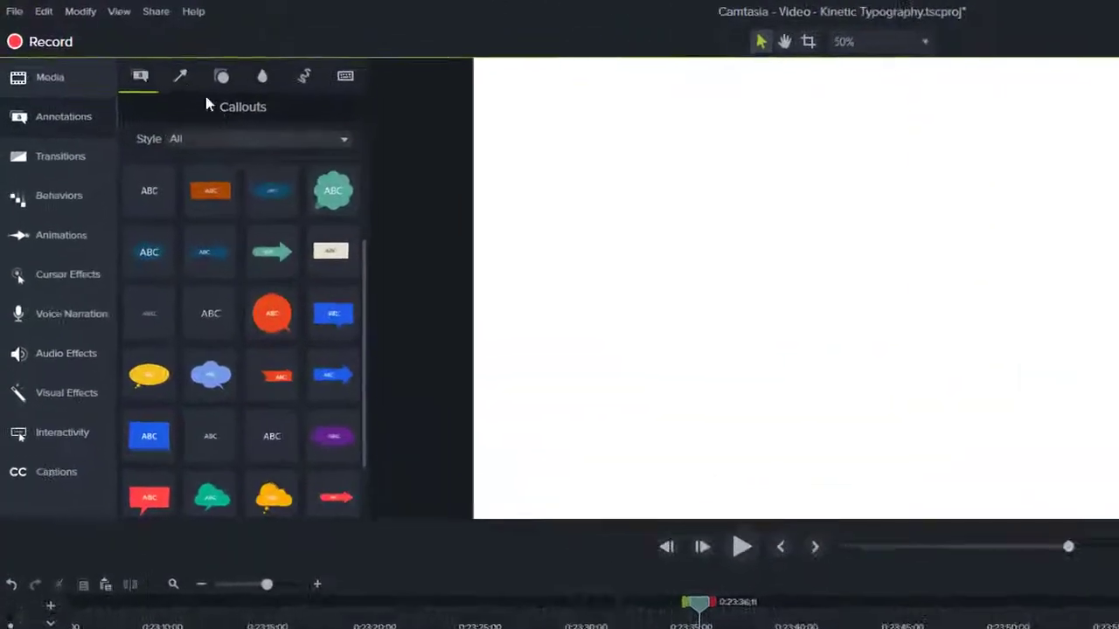
- Browse the Arrows & Lines, Shapes, Blur & Highlight and Sketch Motion annotations, then return to Callouts
{"action": "left_click", "coordinate": [119, 49]}
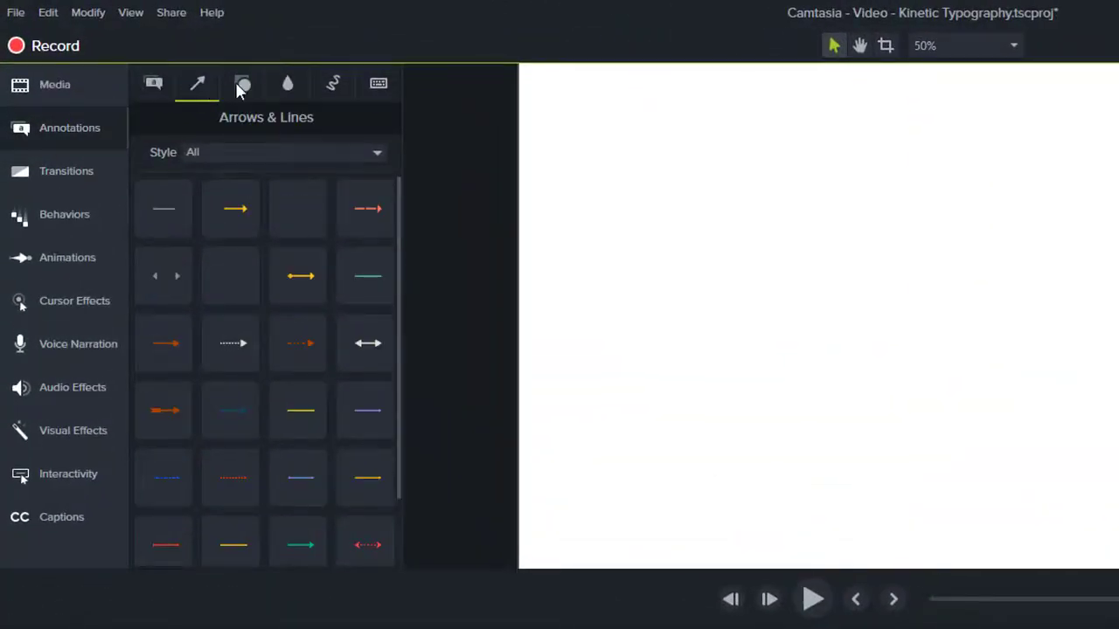
{"action": "left_click", "coordinate": [241, 88]}
{"action": "left_click", "coordinate": [288, 84]}
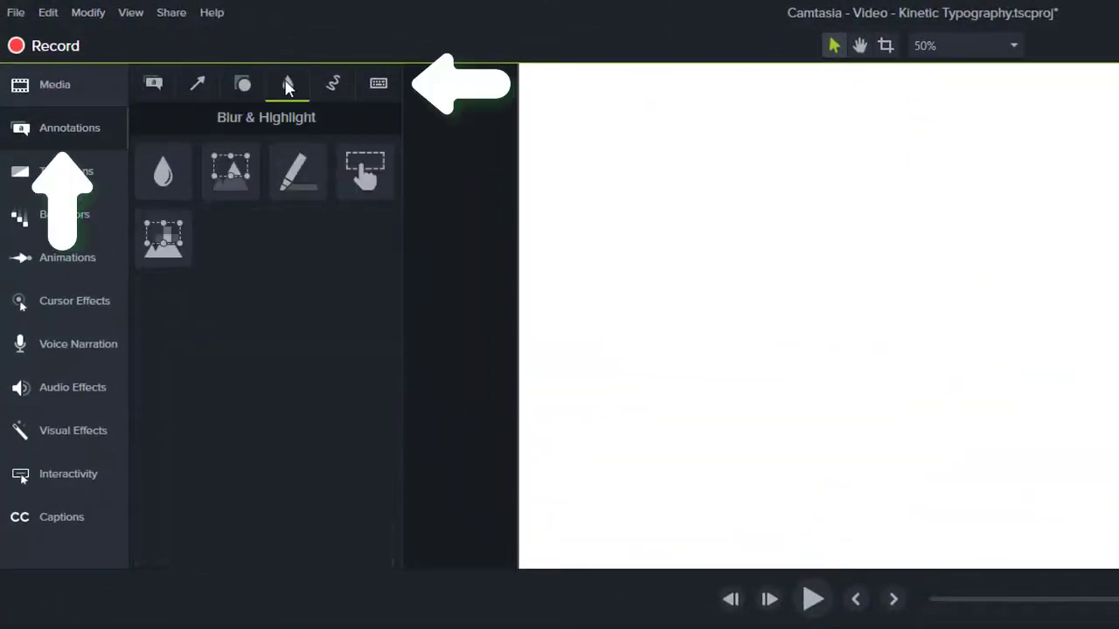
{"action": "left_click", "coordinate": [337, 86]}
{"action": "left_click", "coordinate": [153, 87]}
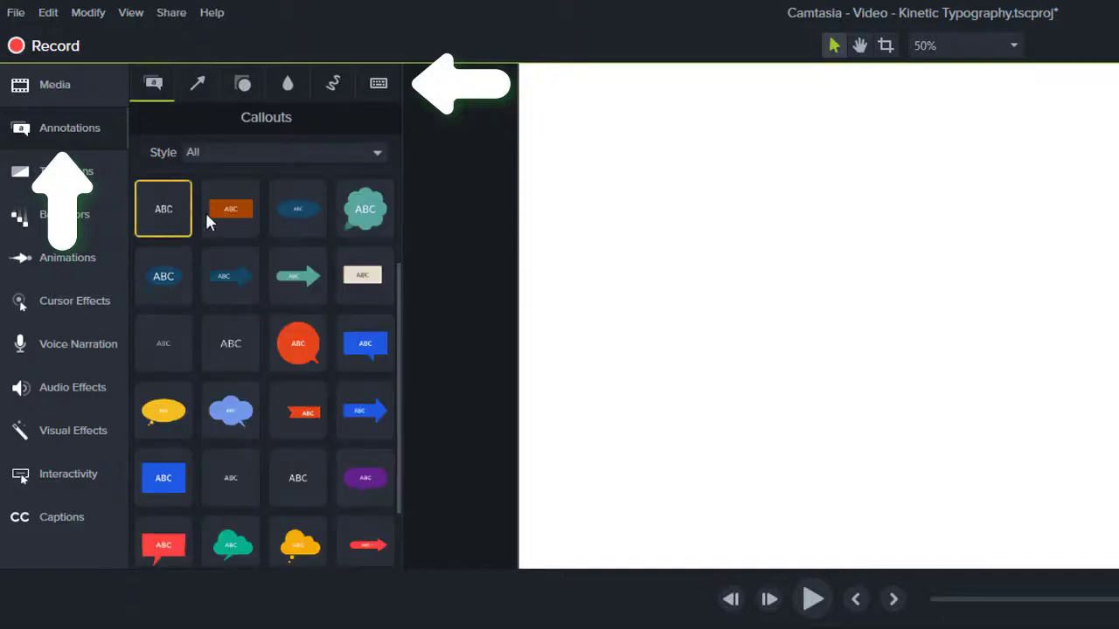
- Add an orange box, teal arrow and cloud callout to the canvas, enlarging the cloud and arrow
{"action": "left_click_drag", "start_coordinate": [225, 212], "coordinate": [633, 191]}
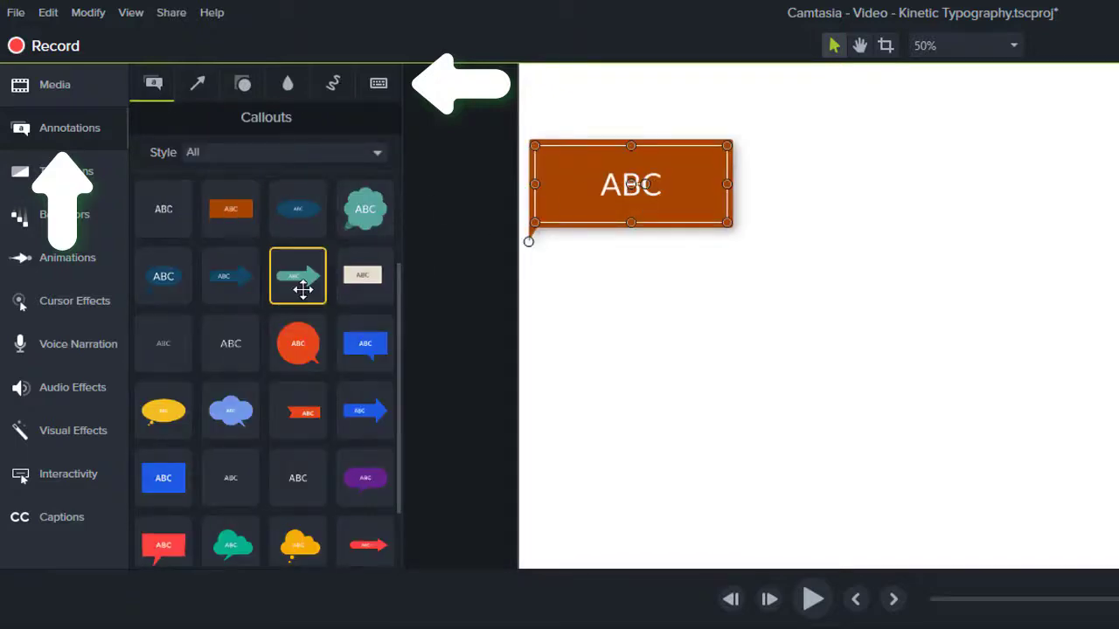
{"action": "left_click_drag", "start_coordinate": [302, 282], "coordinate": [643, 284]}
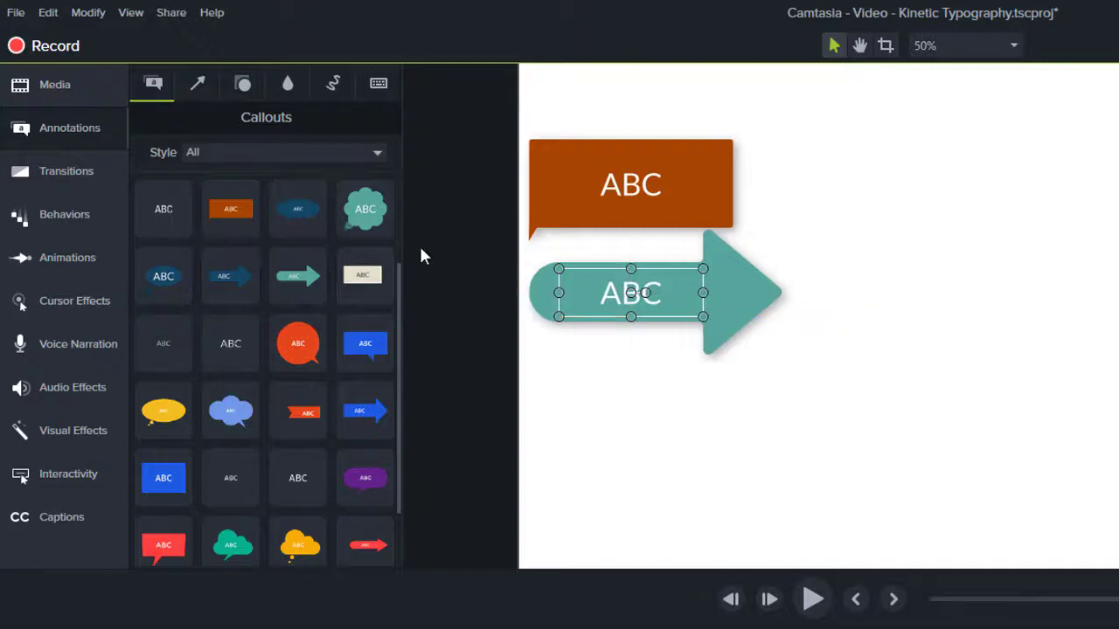
{"action": "left_click_drag", "start_coordinate": [367, 219], "coordinate": [891, 206]}
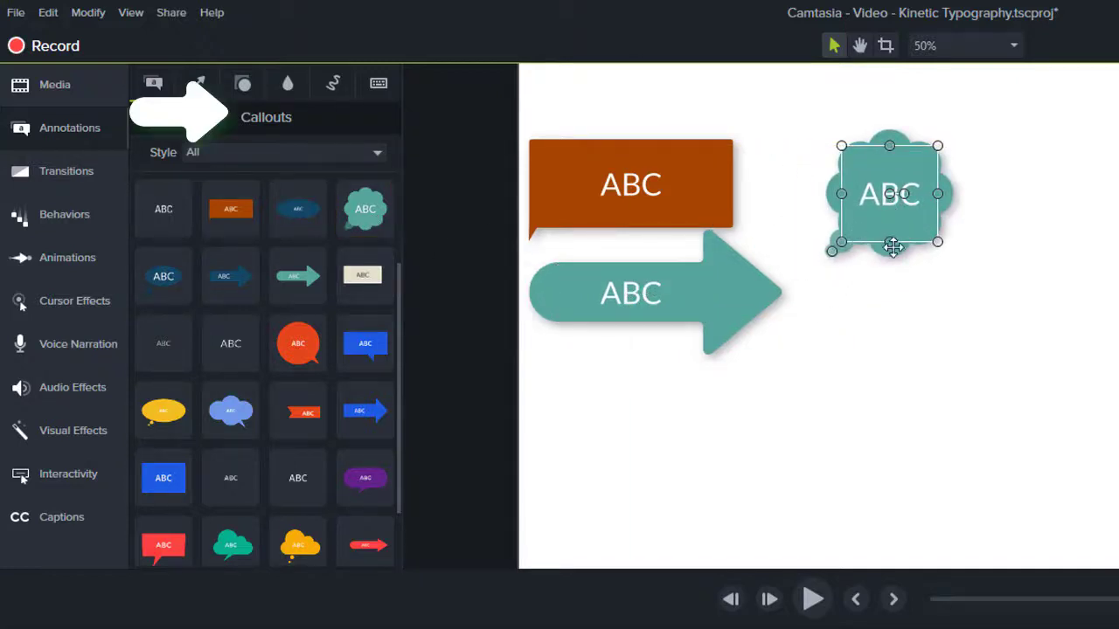
{"action": "left_click_drag", "start_coordinate": [938, 238], "coordinate": [961, 271]}
{"action": "left_click", "coordinate": [654, 294]}
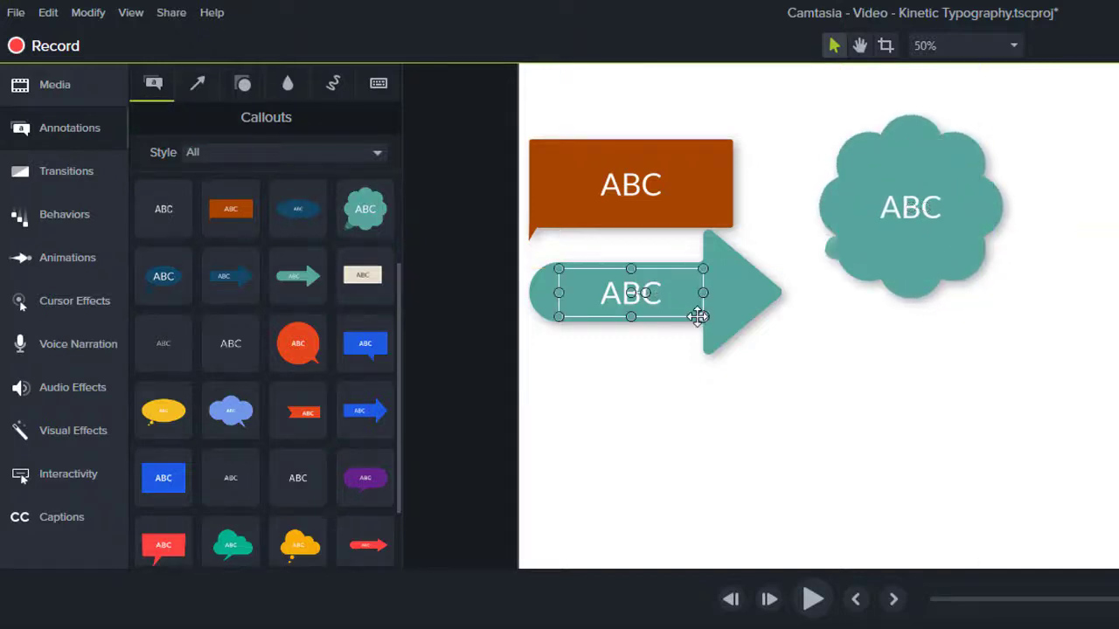
{"action": "left_click_drag", "start_coordinate": [699, 320], "coordinate": [727, 341]}
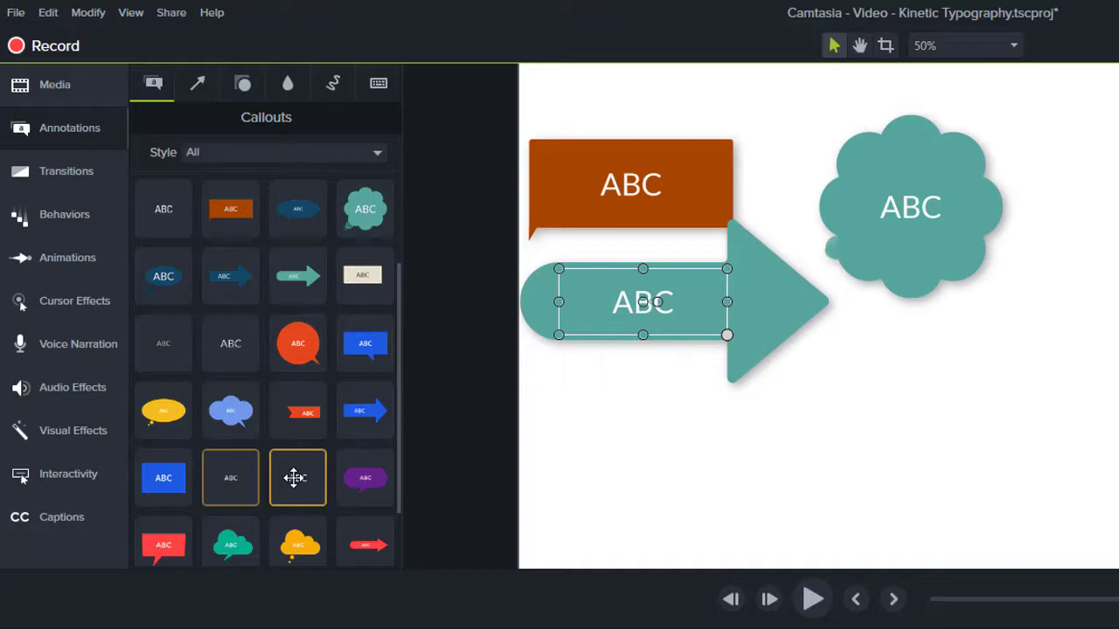
- Add two plain ABC text callouts below the arrow and cloud, enlarging the second
{"action": "left_click_drag", "start_coordinate": [291, 475], "coordinate": [675, 446]}
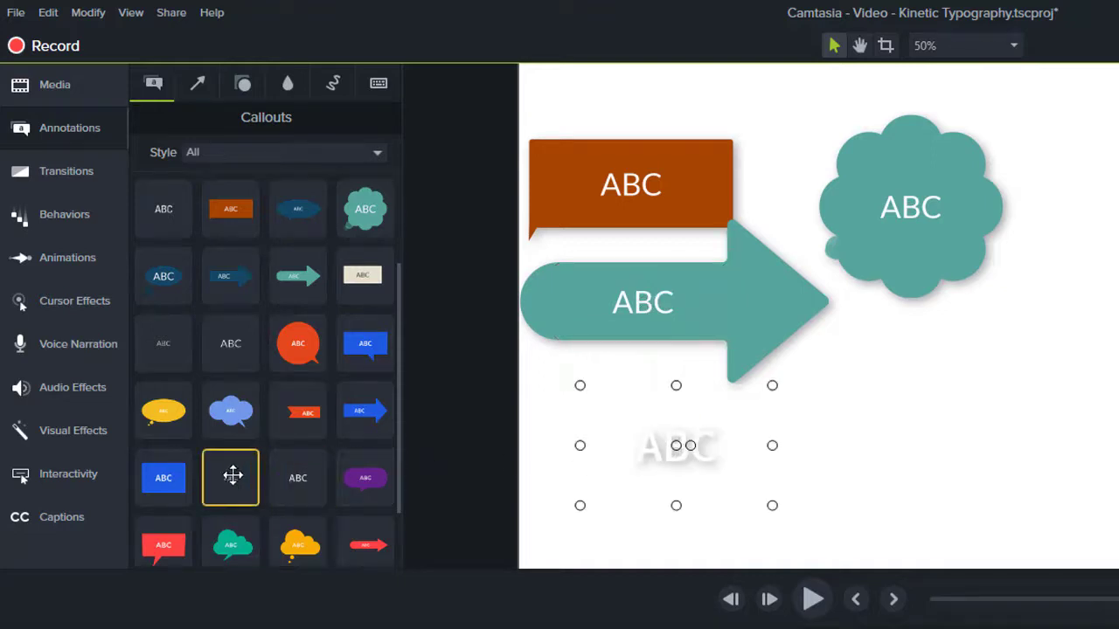
{"action": "left_click_drag", "start_coordinate": [890, 391], "coordinate": [949, 385]}
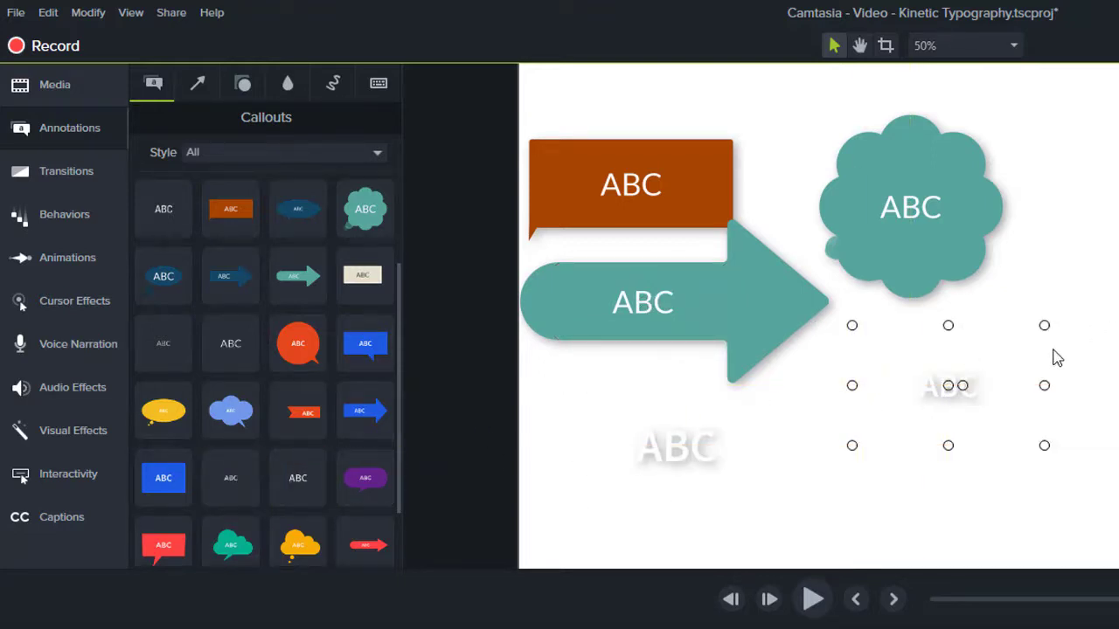
{"action": "left_click_drag", "start_coordinate": [1046, 325], "coordinate": [1113, 294]}
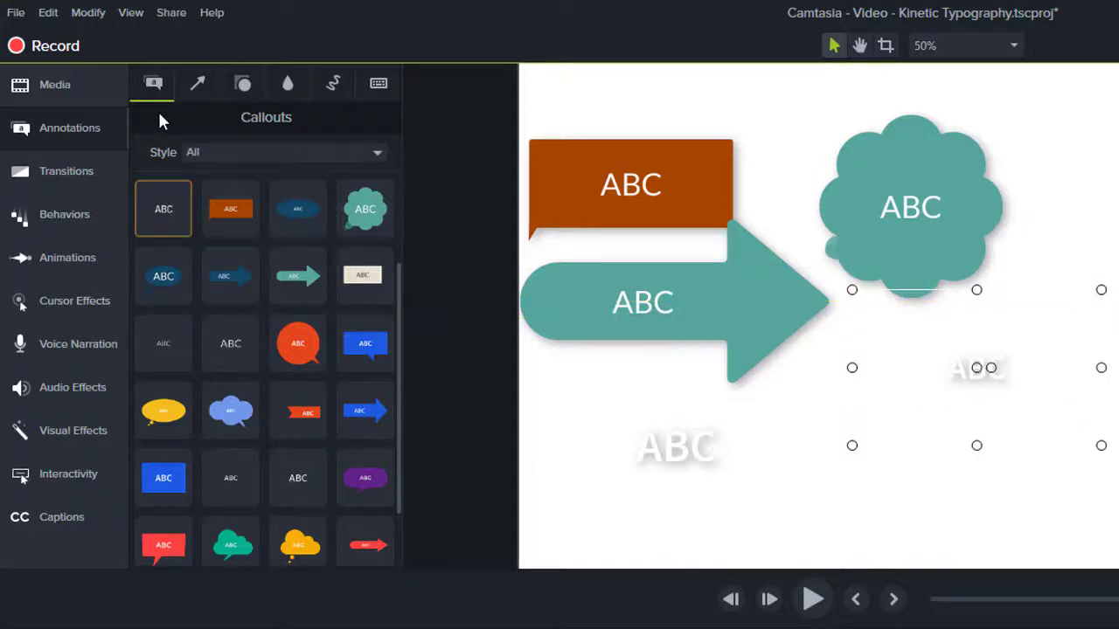
- Filter callouts by Abstract, Bold, then All styles, and add a blue callout at the right edge
{"action": "left_click", "coordinate": [197, 148]}
{"action": "left_click", "coordinate": [224, 197]}
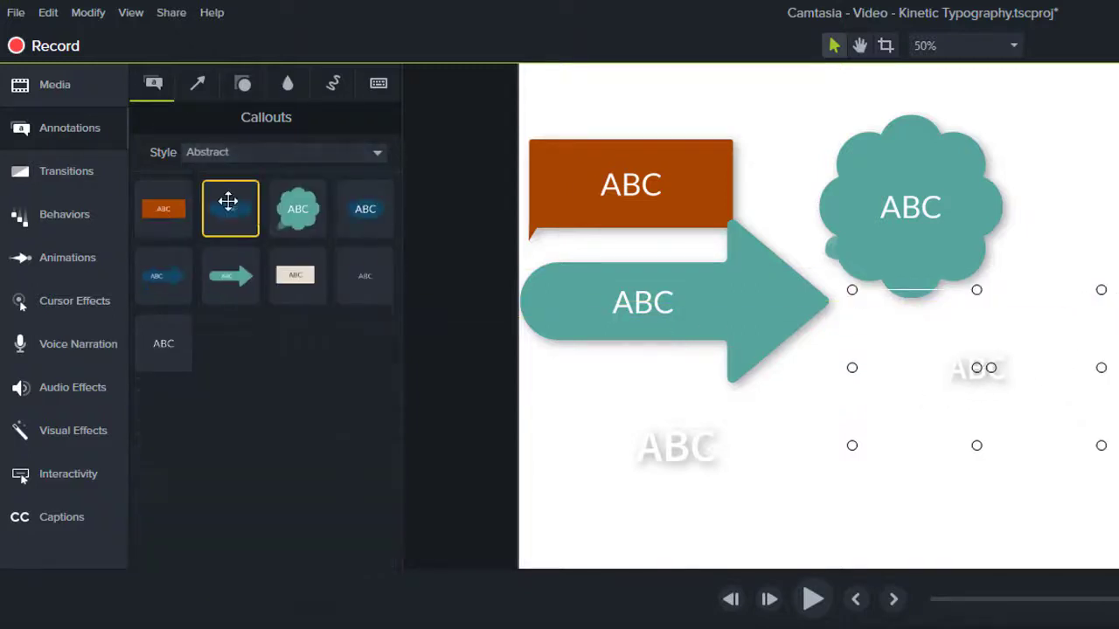
{"action": "left_click", "coordinate": [340, 152]}
{"action": "left_click", "coordinate": [244, 238]}
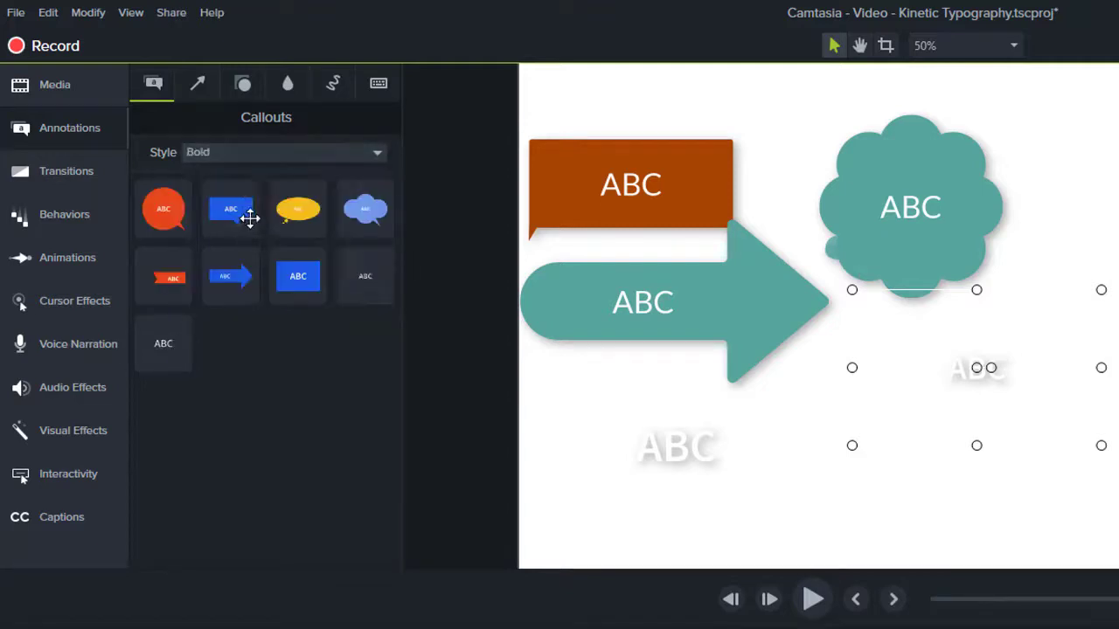
{"action": "left_click", "coordinate": [231, 164]}
{"action": "left_click", "coordinate": [219, 177]}
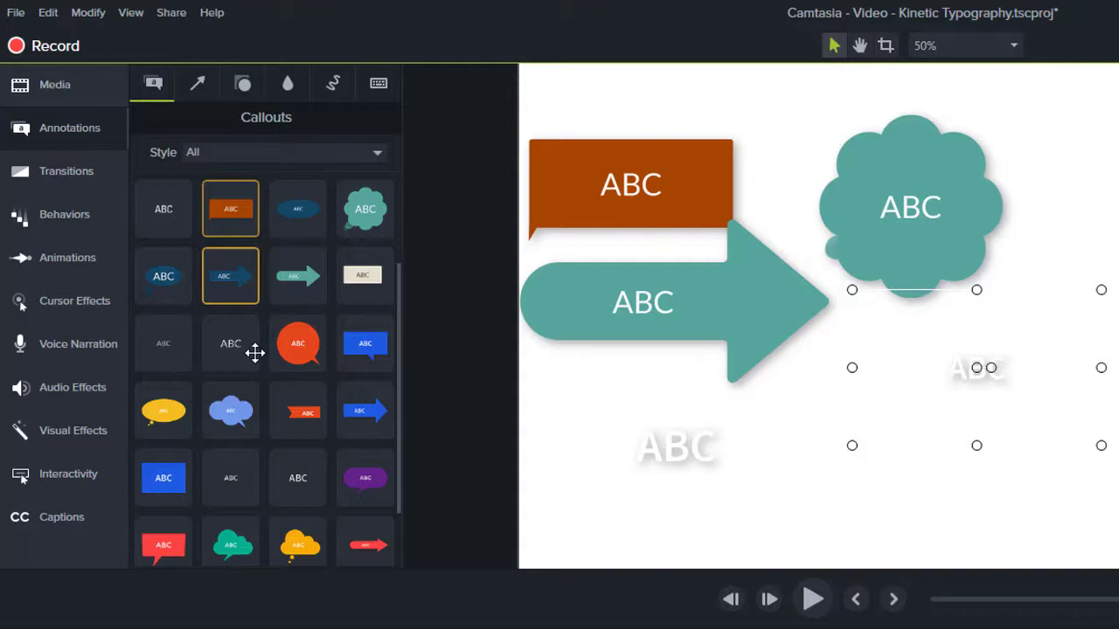
{"action": "left_click_drag", "start_coordinate": [515, 450], "coordinate": [1101, 183]}
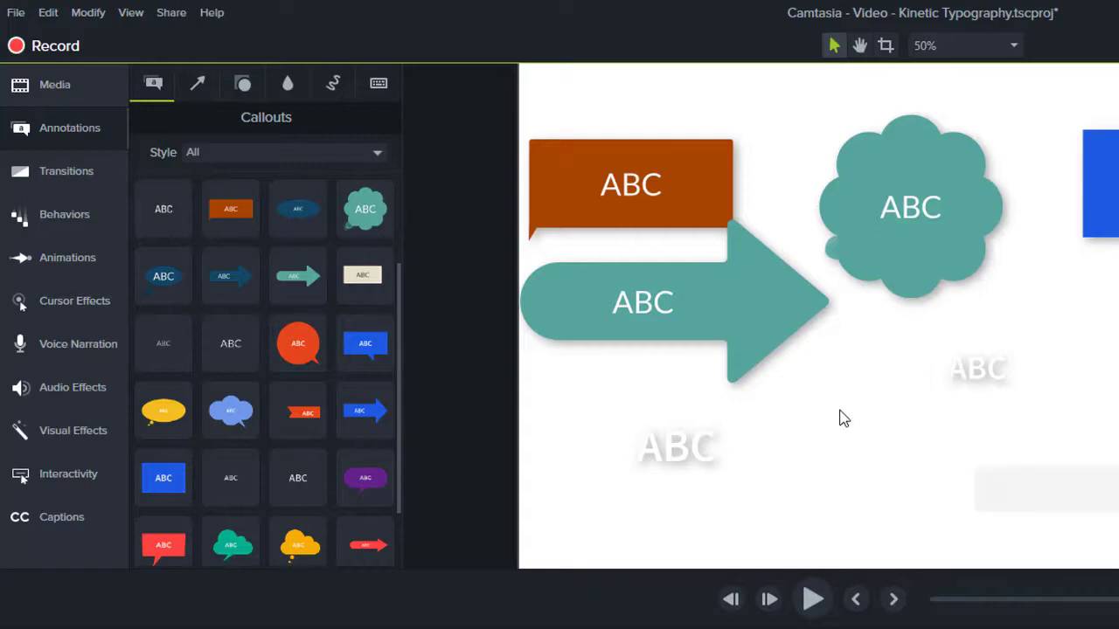
- Delete all sample callouts and place the red circle callout near the canvas centre
{"action": "key", "text": "ctrl+a"}
{"action": "key", "text": "Delete"}
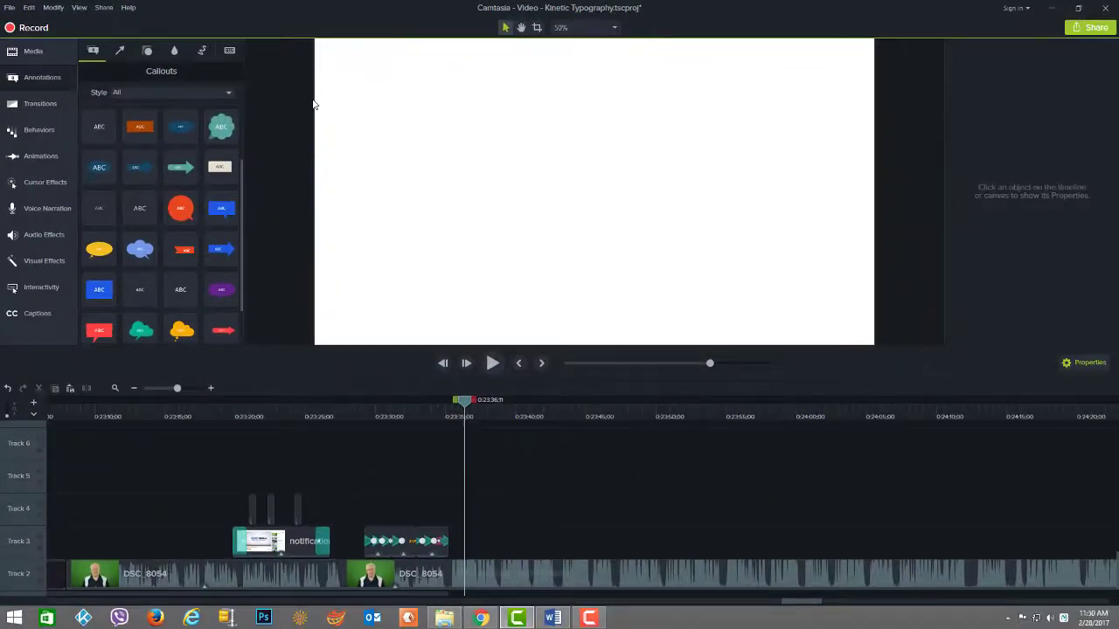
{"action": "double_click", "coordinate": [184, 207]}
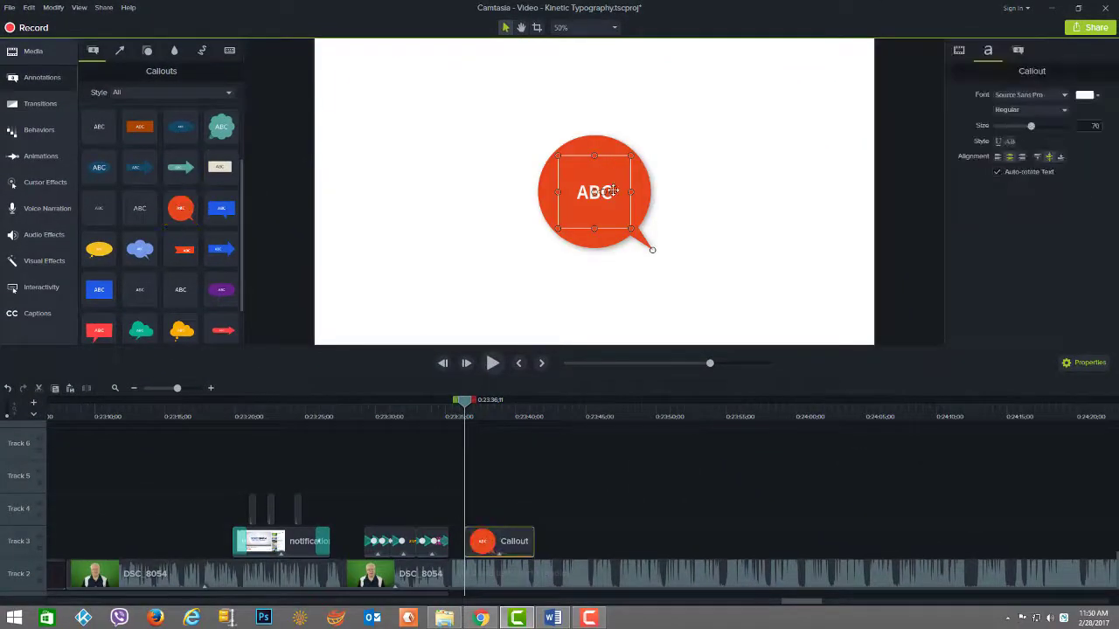
{"action": "mouse_move", "coordinate": [608, 180]}
{"action": "left_mouse_down"}
{"action": "mouse_move", "coordinate": [588, 171]}
{"action": "mouse_move", "coordinate": [652, 132]}
{"action": "mouse_move", "coordinate": [626, 142]}
{"action": "left_mouse_up"}
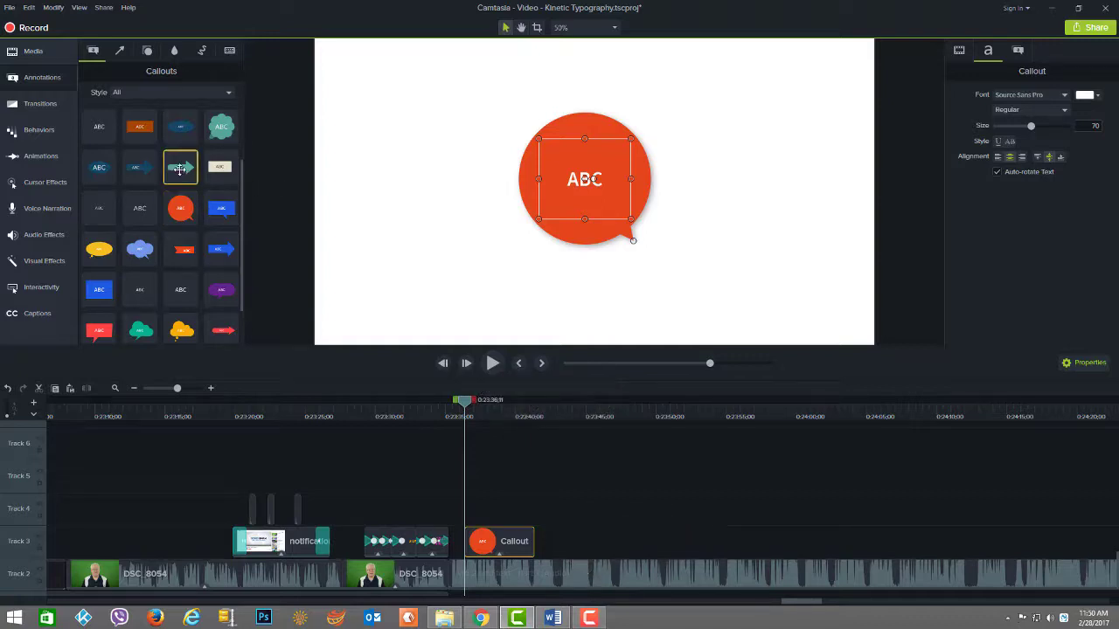
- Add a teal arrow left of the circle and an ABC text callout below it
{"action": "left_click_drag", "start_coordinate": [277, 164], "coordinate": [468, 256]}
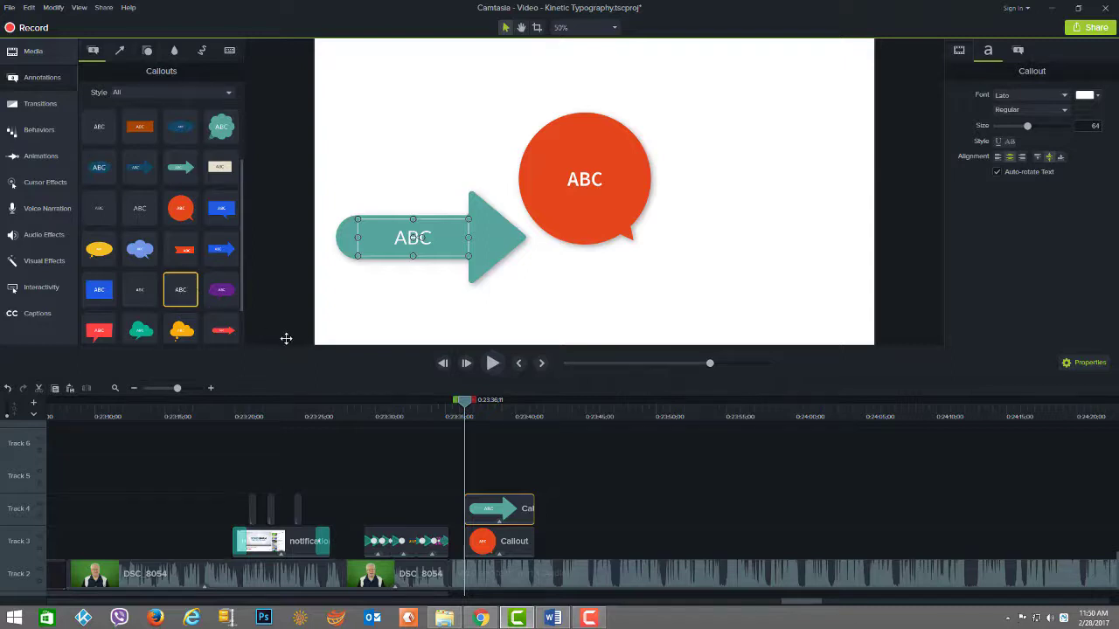
{"action": "left_click_drag", "start_coordinate": [286, 338], "coordinate": [467, 478]}
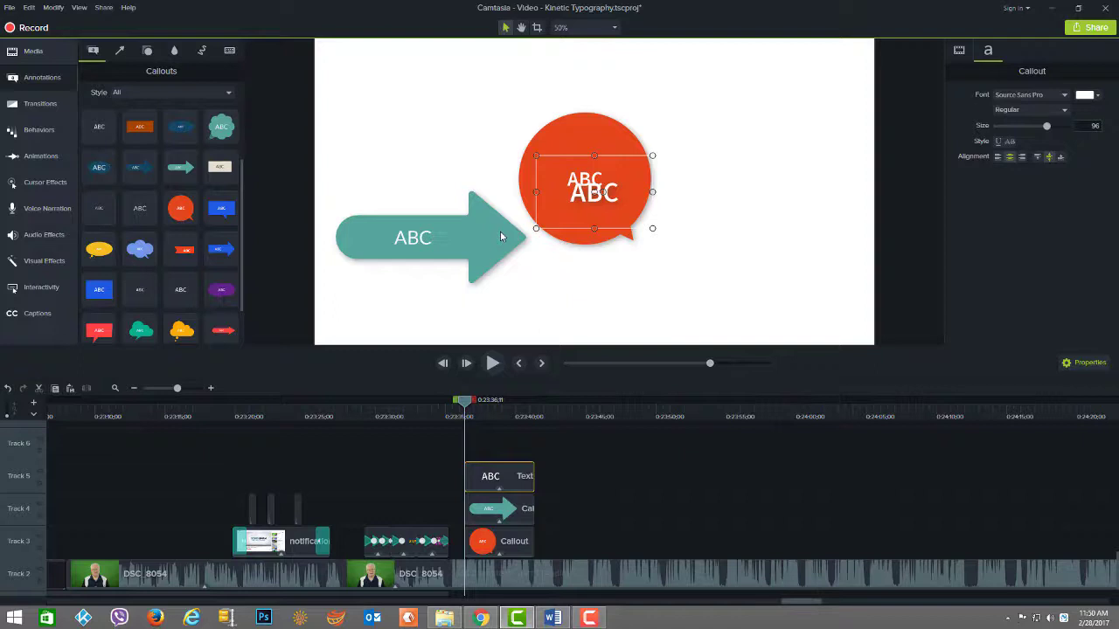
{"action": "left_click_drag", "start_coordinate": [597, 202], "coordinate": [592, 278]}
{"action": "left_click", "coordinate": [724, 281]}
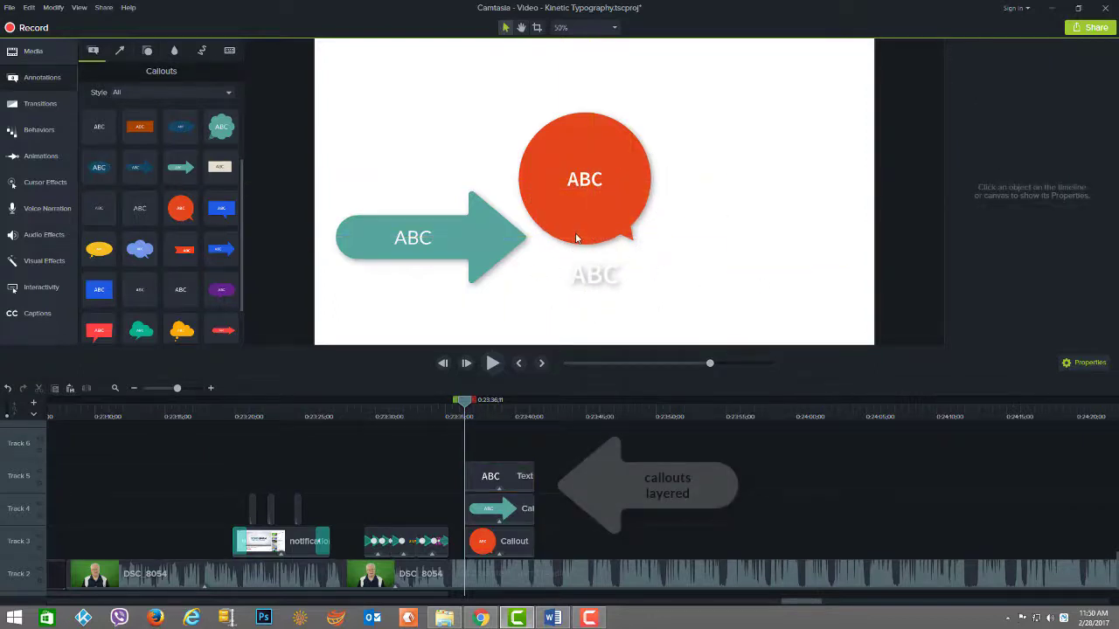
- Replace the circle's ABC with 'hi, i am a callout as you can see', then move and enlarge it
{"action": "left_click", "coordinate": [583, 178]}
{"action": "double_click", "coordinate": [584, 178]}
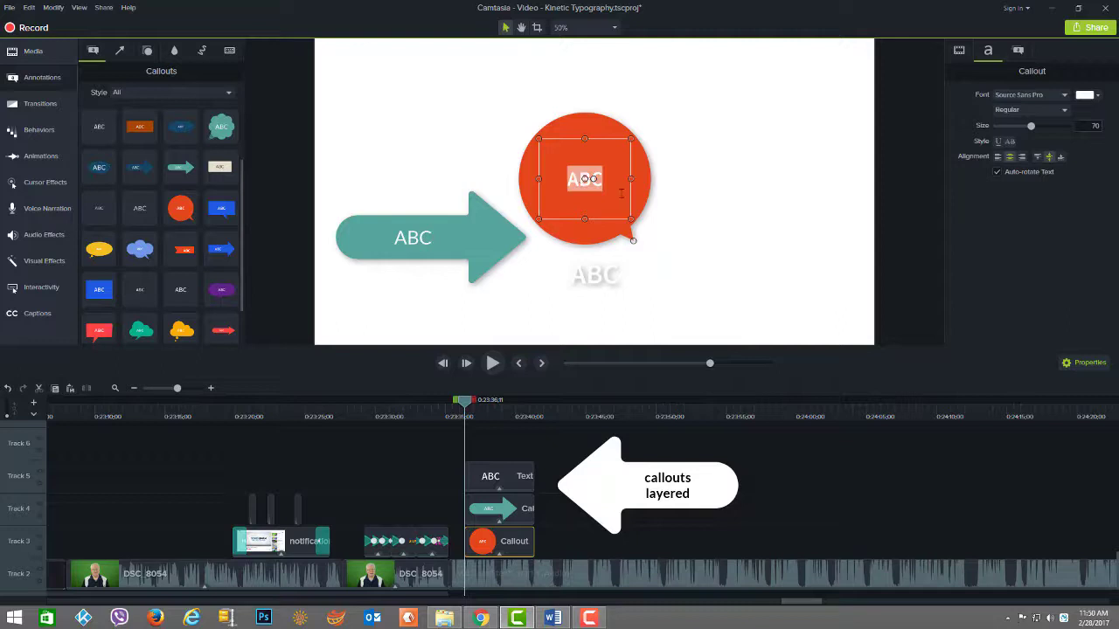
{"action": "key", "text": "BackSpace"}
{"action": "type", "text": "hi, ra"}
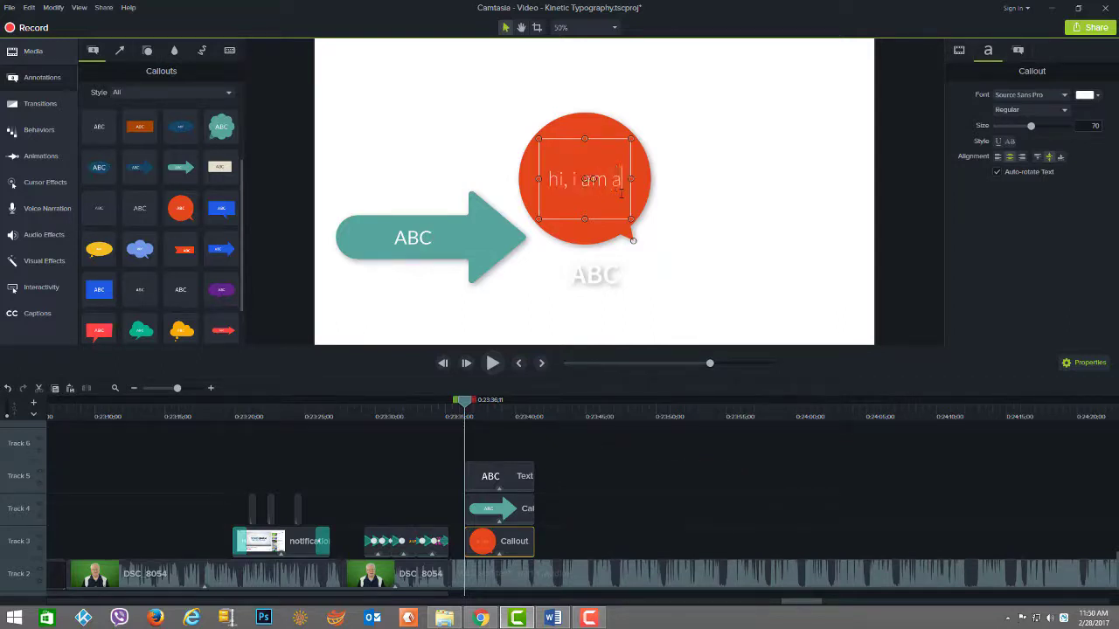
{"action": "type", "text": " callout"}
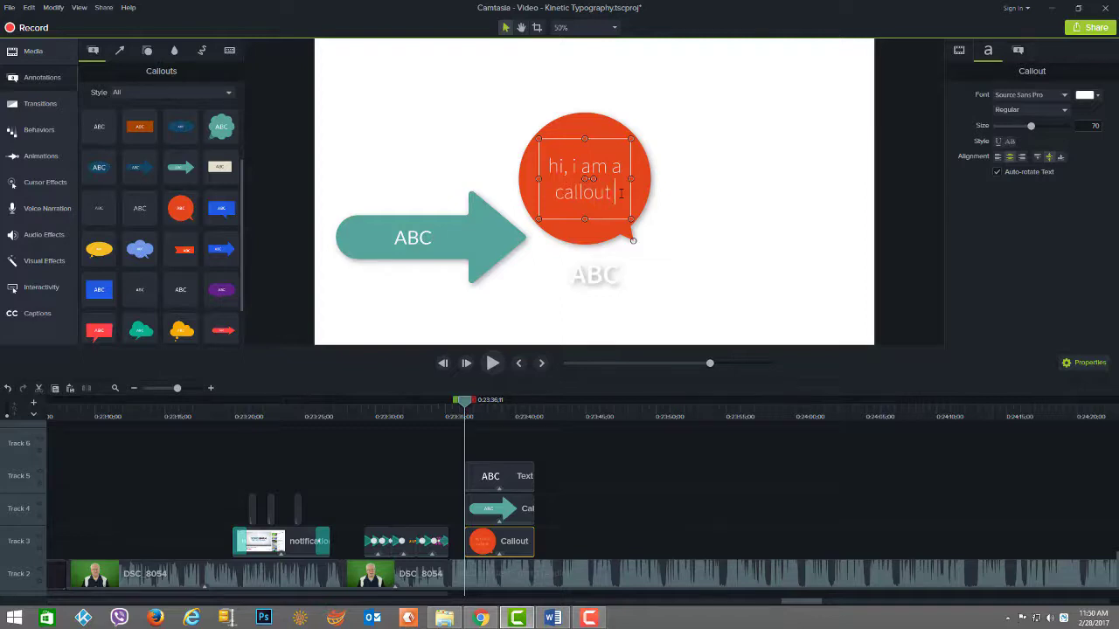
{"action": "type", "text": " as you can see"}
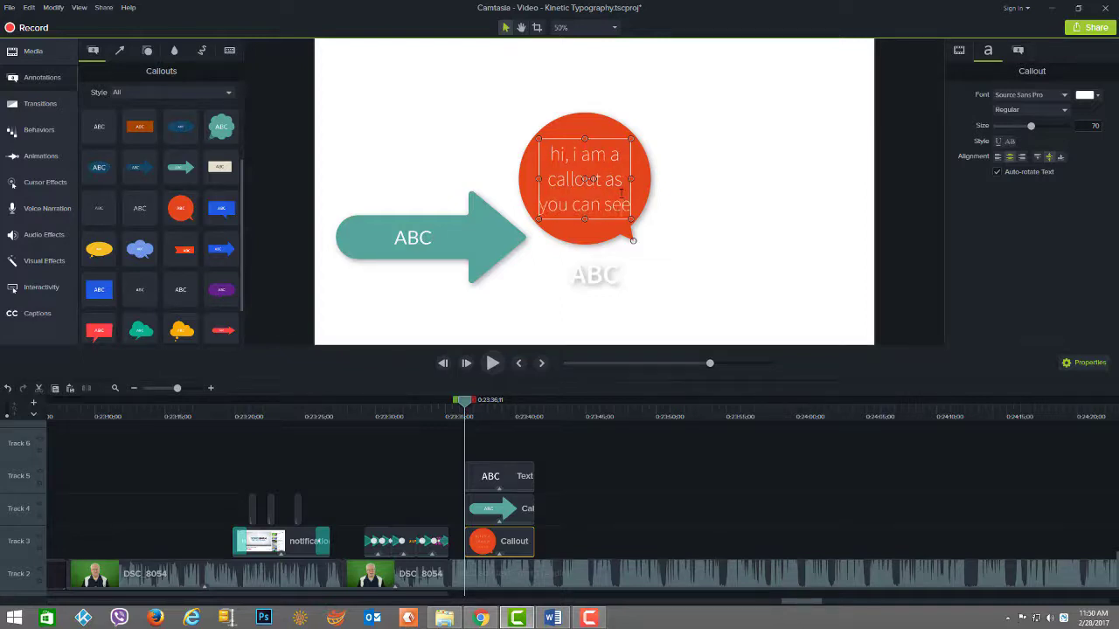
{"action": "left_click_drag", "start_coordinate": [592, 179], "coordinate": [633, 152]}
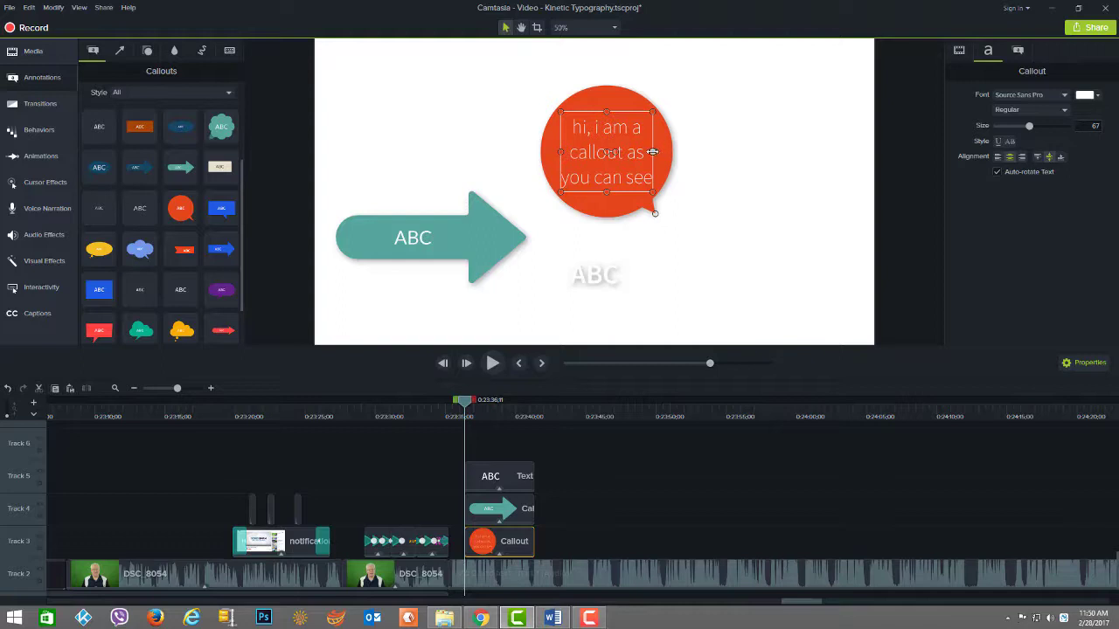
{"action": "left_click_drag", "start_coordinate": [652, 111], "coordinate": [734, 103]}
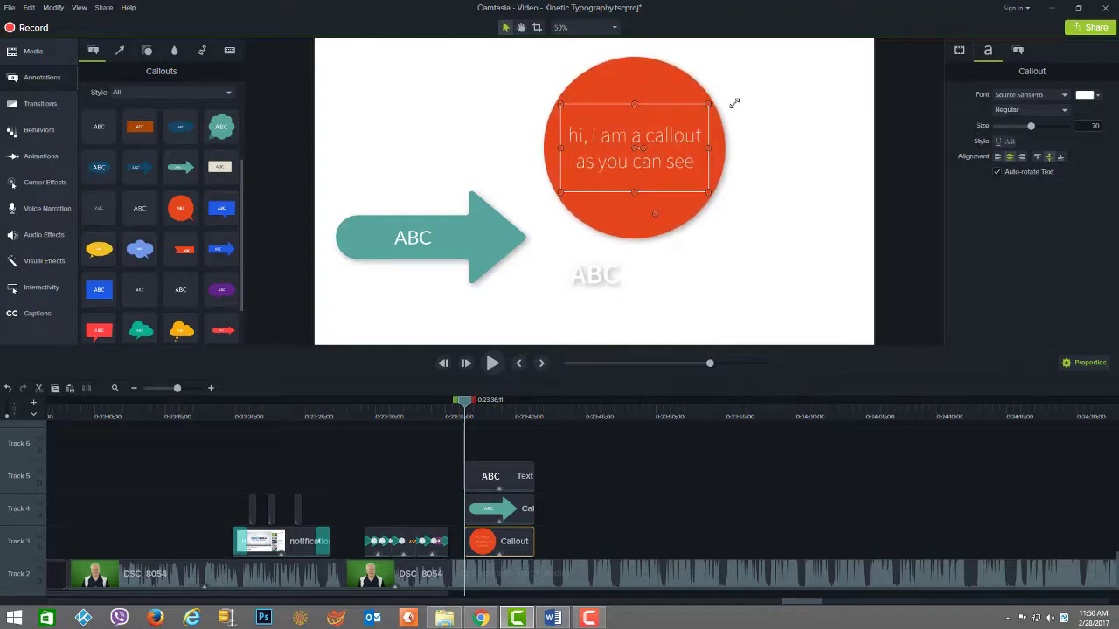
{"action": "left_click", "coordinate": [435, 234]}
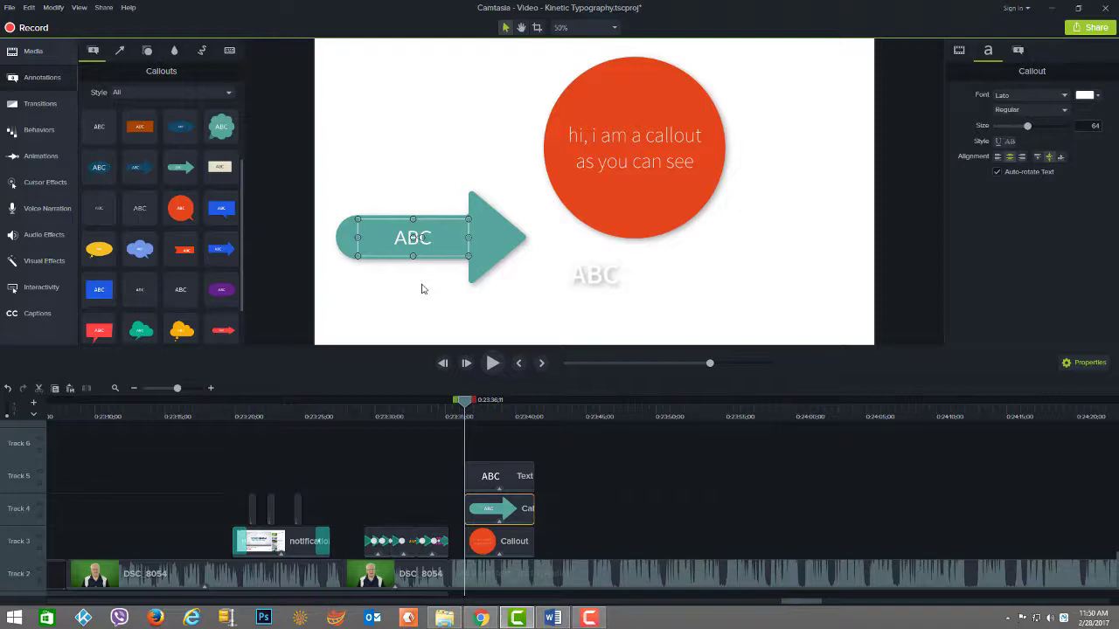
- Move the ABC arrow callout over the circle, send it backward, and shift the circle right
{"action": "left_click_drag", "start_coordinate": [458, 246], "coordinate": [616, 192]}
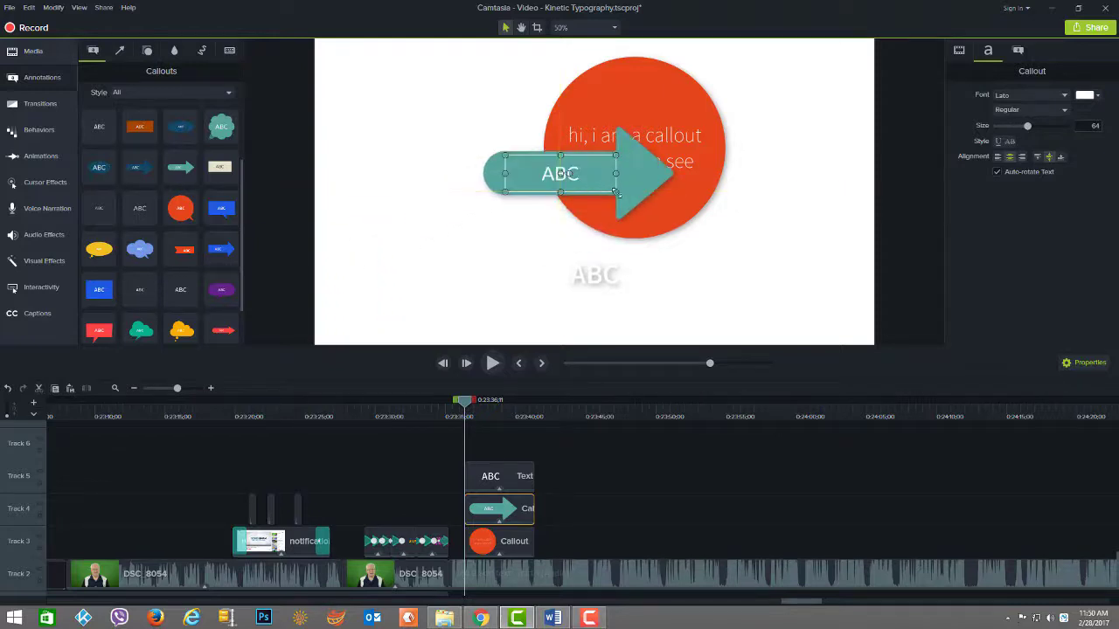
{"action": "right_click", "coordinate": [640, 180]}
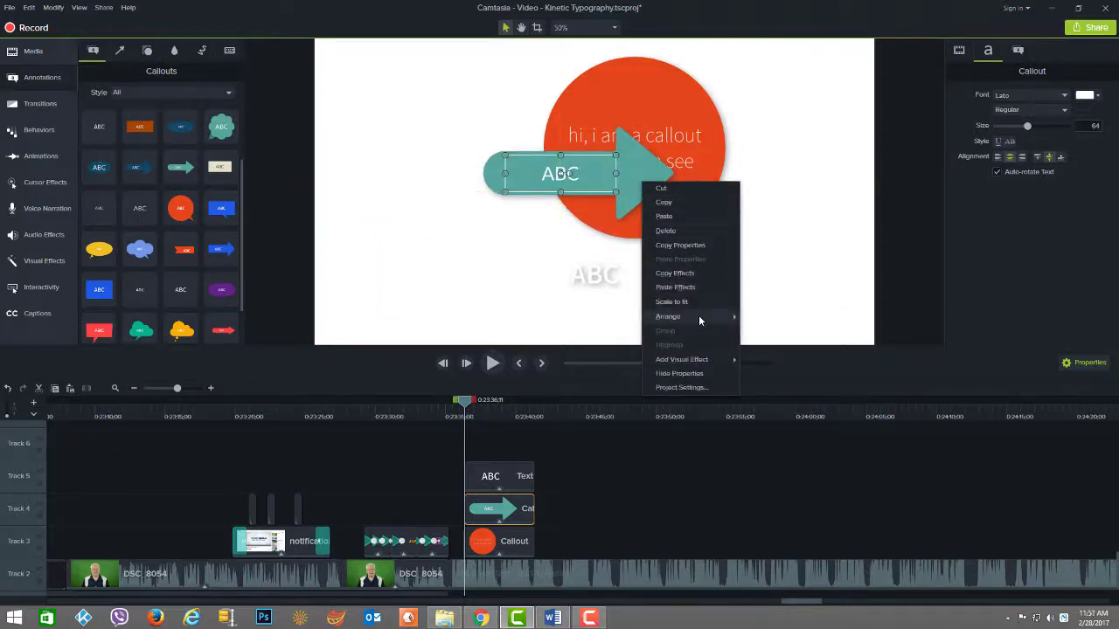
{"action": "mouse_move", "coordinate": [698, 315]}
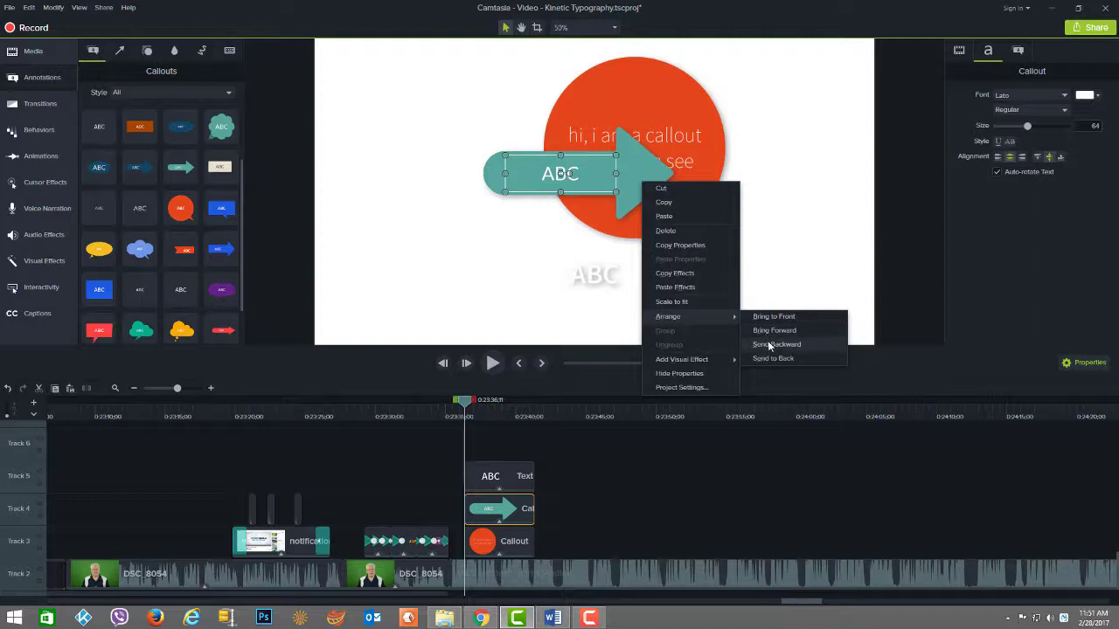
{"action": "left_click", "coordinate": [769, 345]}
{"action": "left_click_drag", "start_coordinate": [668, 200], "coordinate": [722, 204]}
- Lengthen the ABC text and circle callout clips, then move the playhead to 0:23:42
{"action": "left_click", "coordinate": [529, 477]}
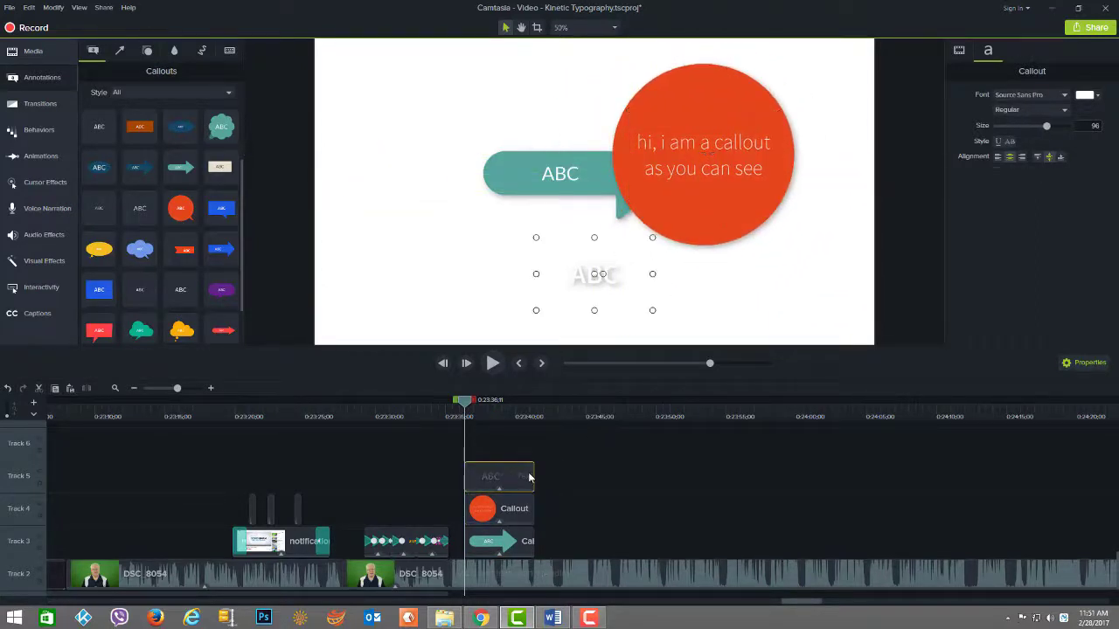
{"action": "left_click_drag", "start_coordinate": [536, 475], "coordinate": [606, 476]}
{"action": "left_click", "coordinate": [527, 517]}
{"action": "left_click_drag", "start_coordinate": [535, 513], "coordinate": [566, 512]}
{"action": "left_click_drag", "start_coordinate": [464, 400], "coordinate": [504, 407]}
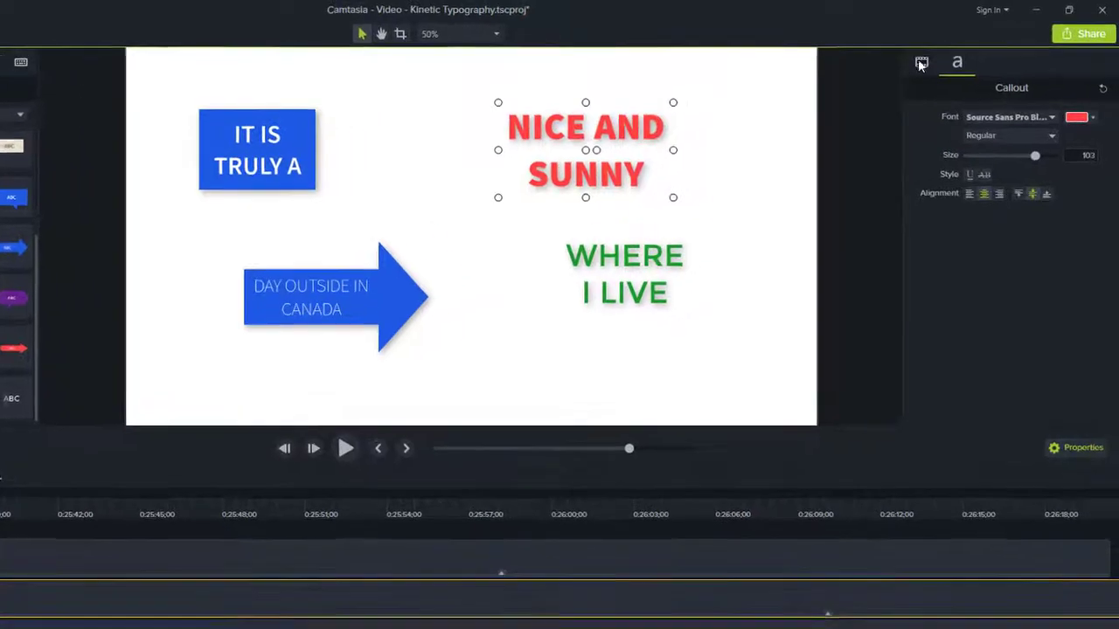
- Compare the callout's visual and text properties, then select the NICE AND SUNNY callout
{"action": "left_click", "coordinate": [975, 54]}
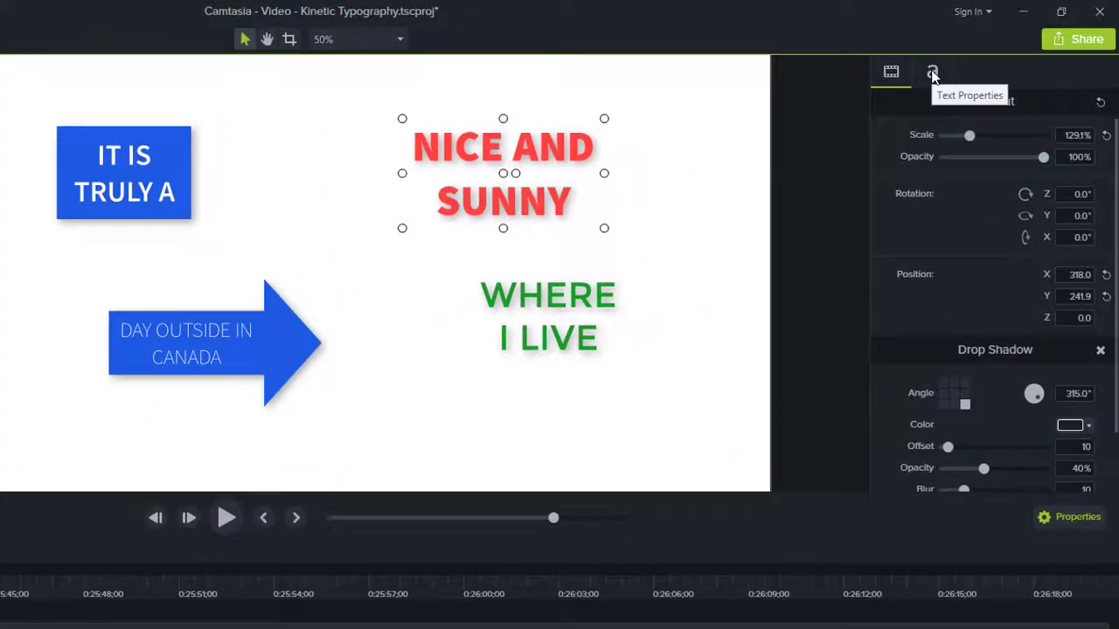
{"action": "left_click", "coordinate": [949, 65]}
{"action": "left_click", "coordinate": [885, 75]}
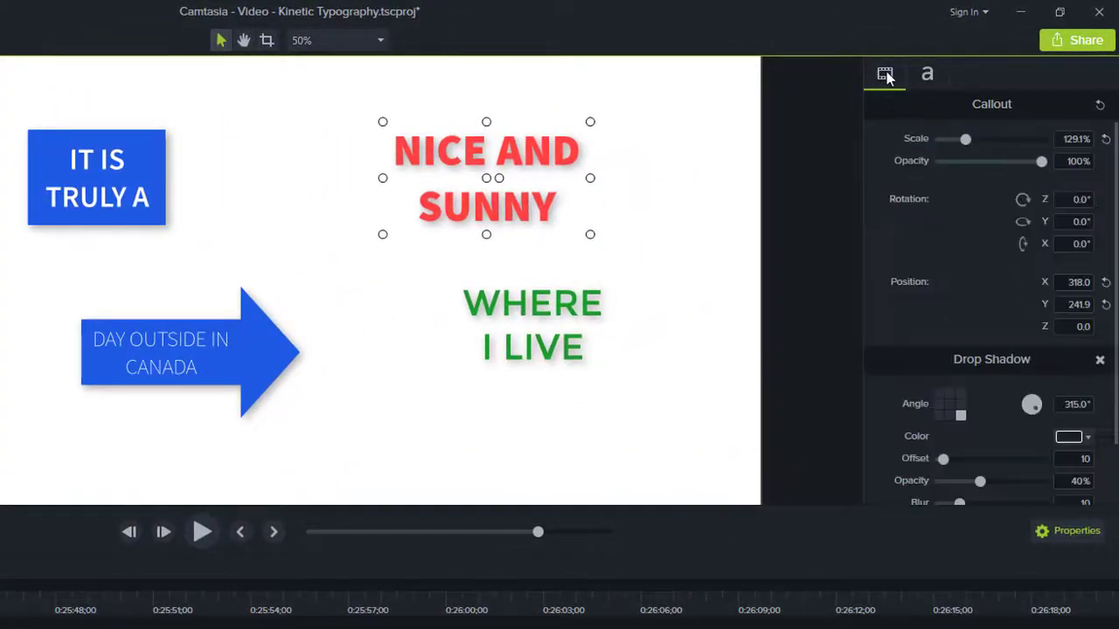
{"action": "left_click", "coordinate": [927, 75]}
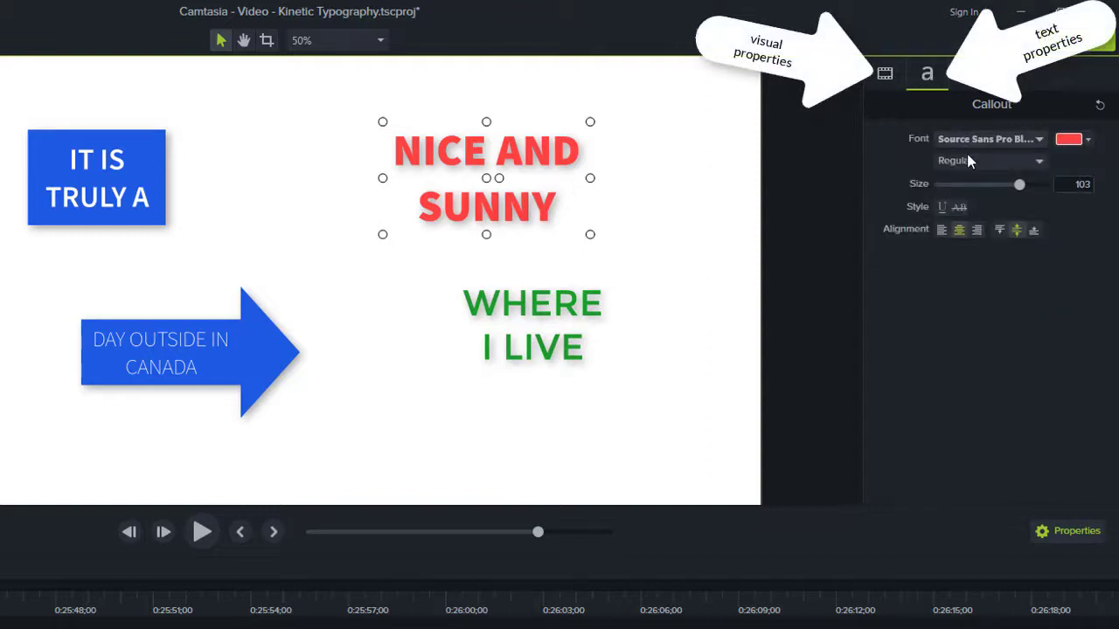
{"action": "left_click", "coordinate": [884, 74]}
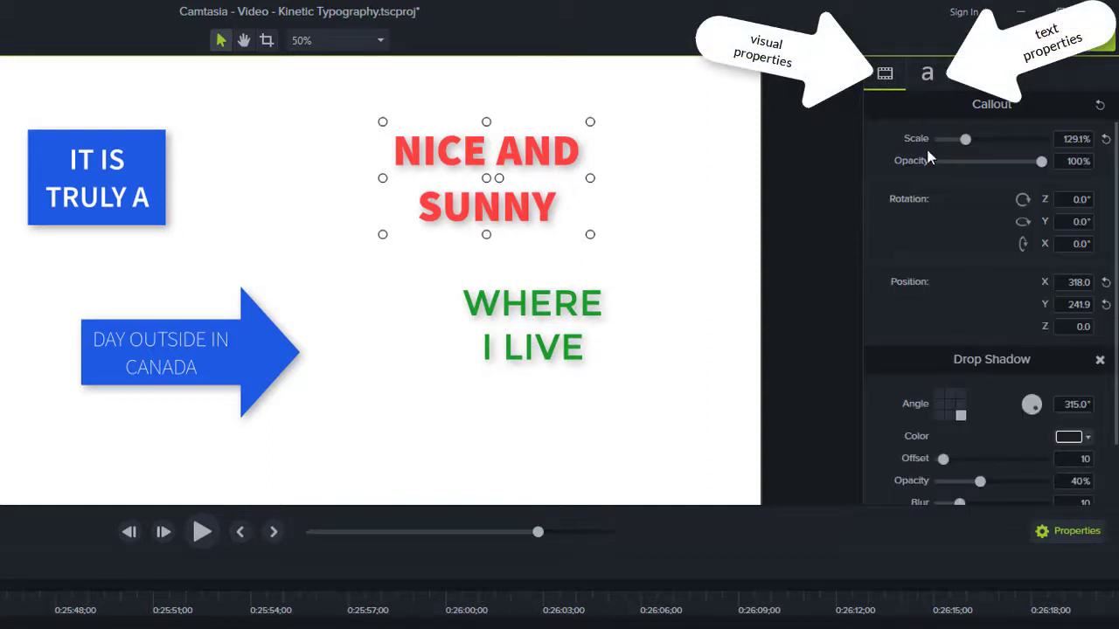
{"action": "left_click", "coordinate": [552, 312]}
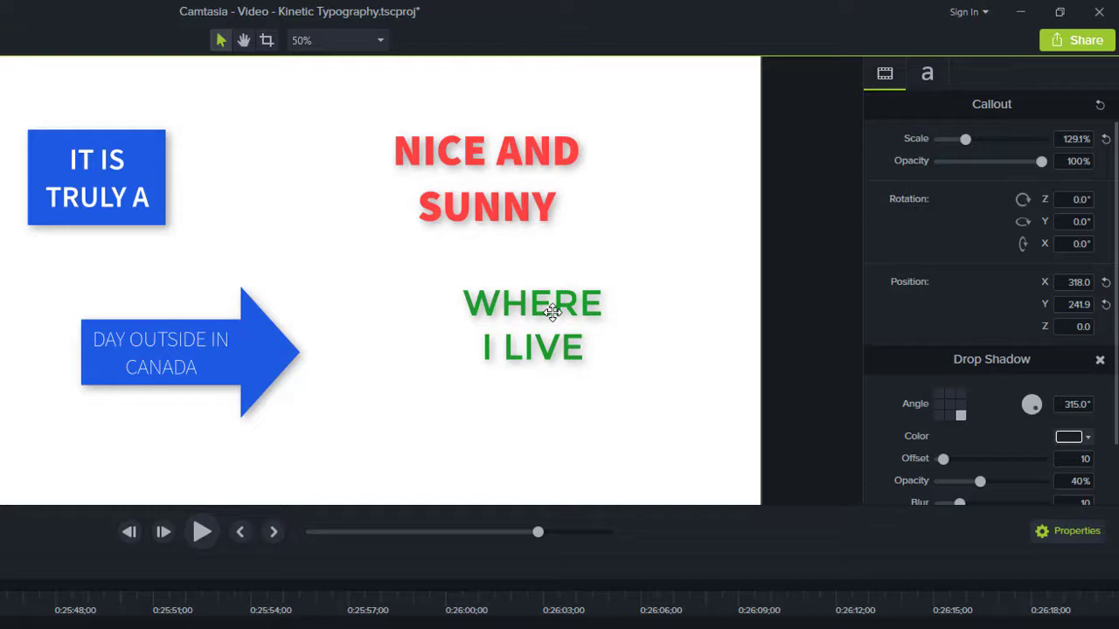
{"action": "left_click", "coordinate": [552, 312]}
{"action": "left_click", "coordinate": [237, 339]}
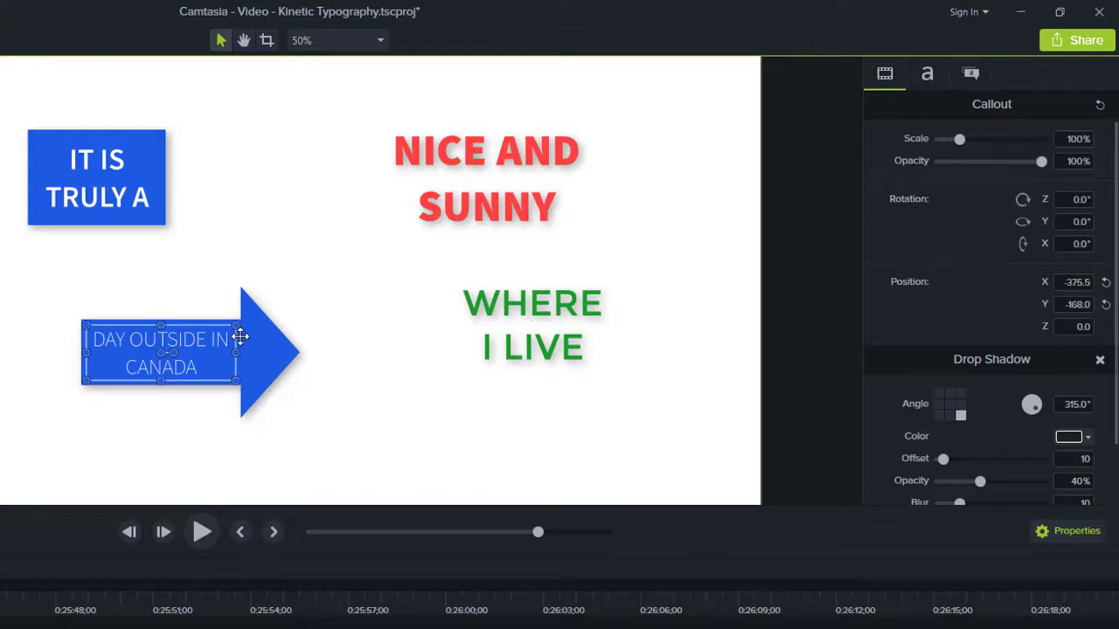
{"action": "left_click", "coordinate": [488, 182]}
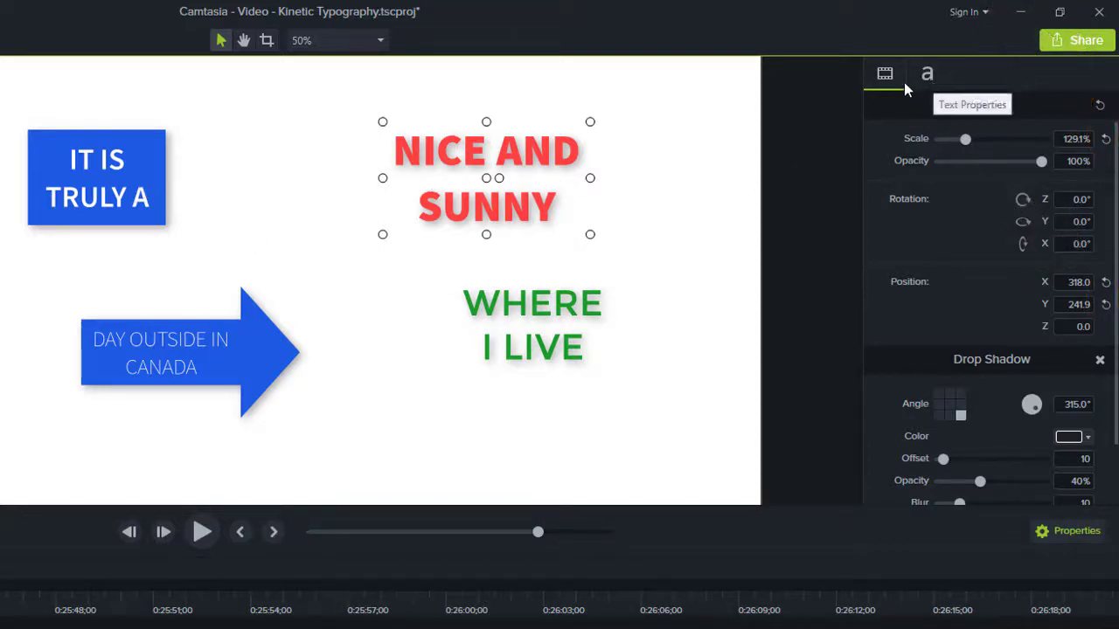
- Scale NICE AND SUNNY to 141.6% and set it in left-aligned teal Sourdough
{"action": "left_click_drag", "start_coordinate": [966, 140], "coordinate": [1037, 163]}
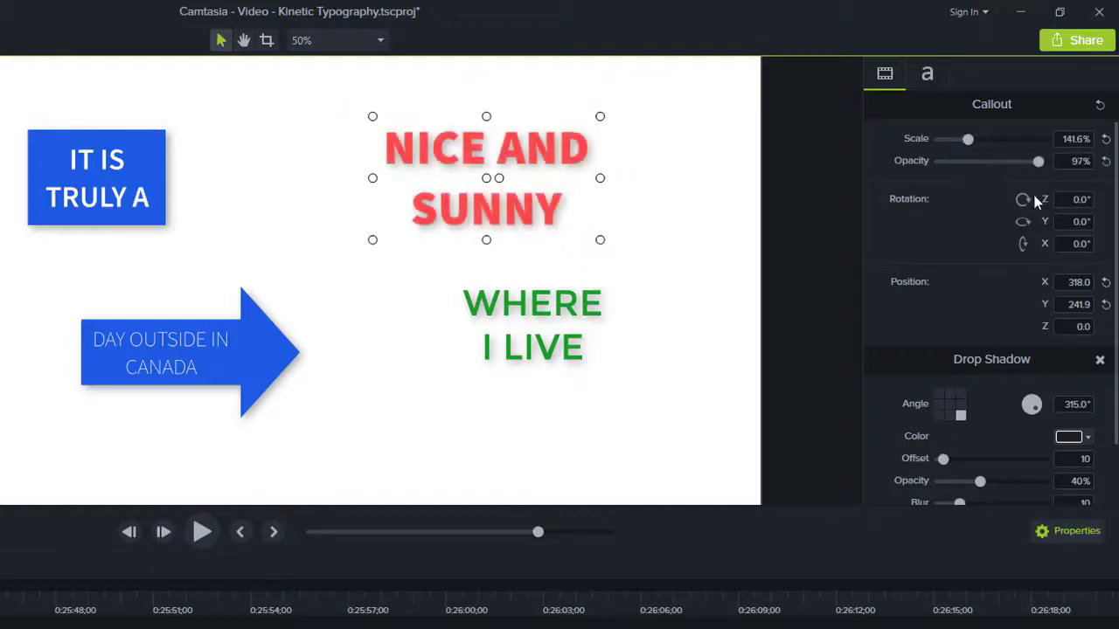
{"action": "left_click", "coordinate": [933, 79]}
{"action": "left_click", "coordinate": [1002, 145]}
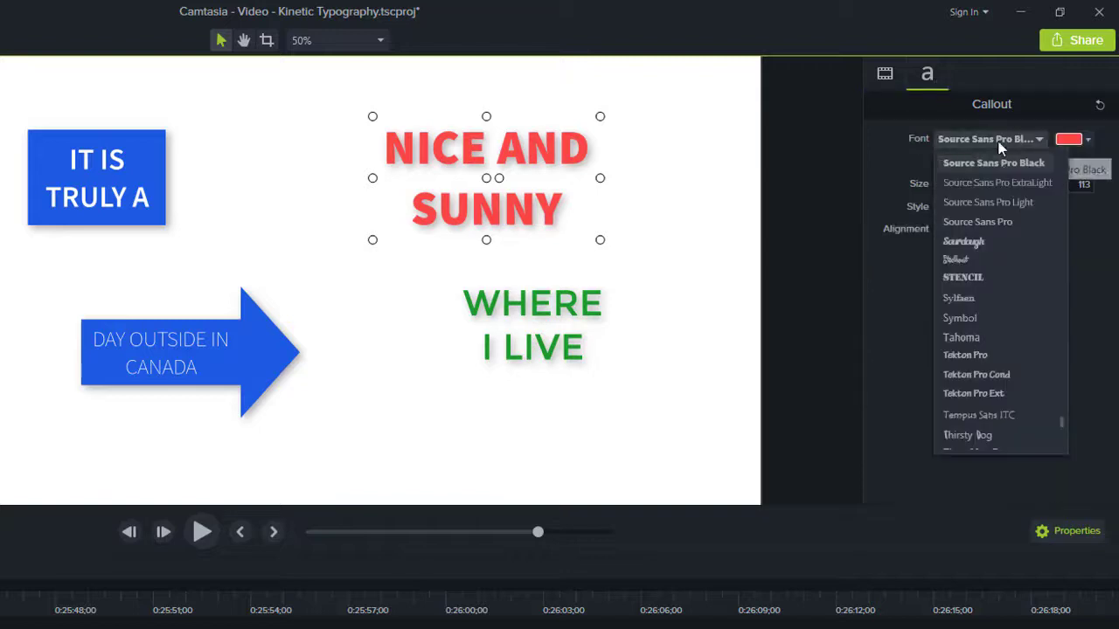
{"action": "left_click", "coordinate": [973, 240]}
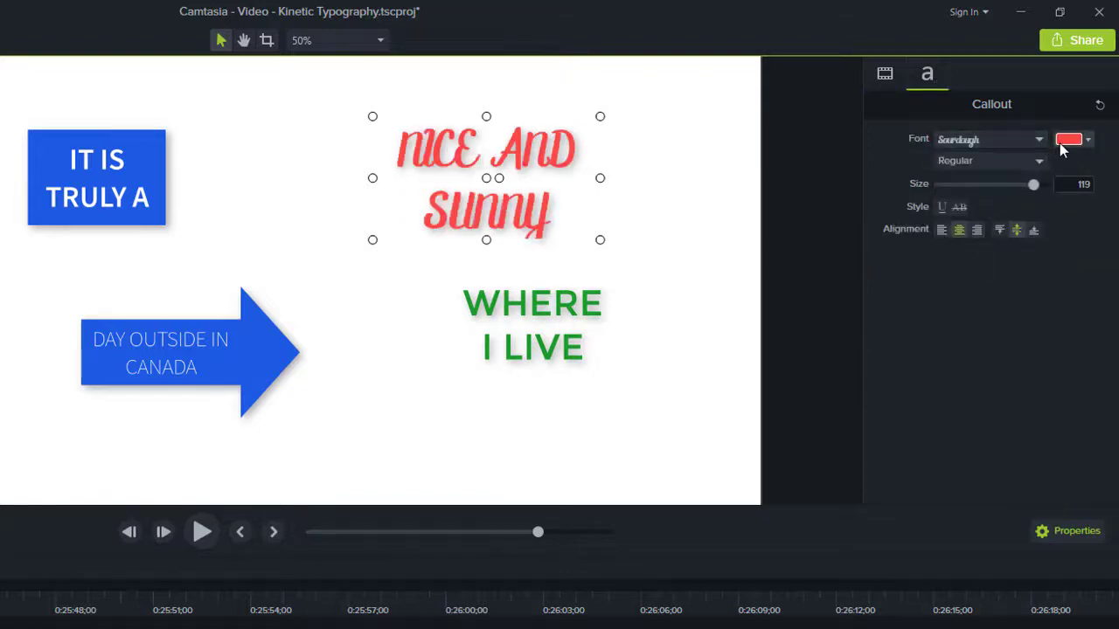
{"action": "left_click", "coordinate": [1063, 141]}
{"action": "left_click", "coordinate": [1050, 173]}
{"action": "left_click", "coordinate": [949, 231]}
- Give NICE AND SUNNY a red drop shadow
{"action": "left_click", "coordinate": [885, 74]}
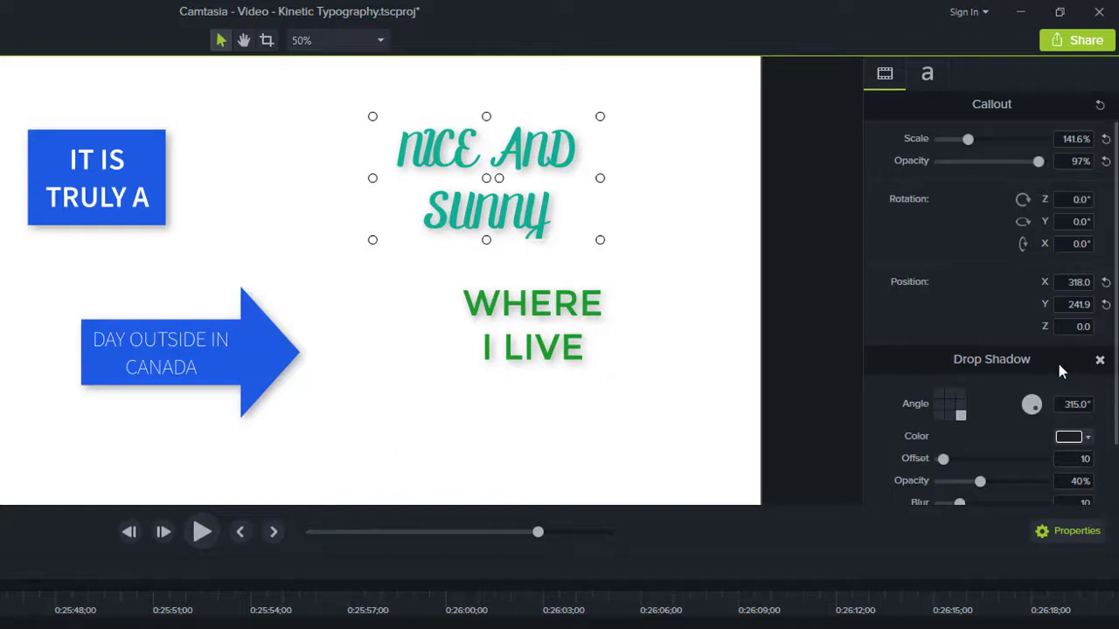
{"action": "left_click", "coordinate": [1073, 438]}
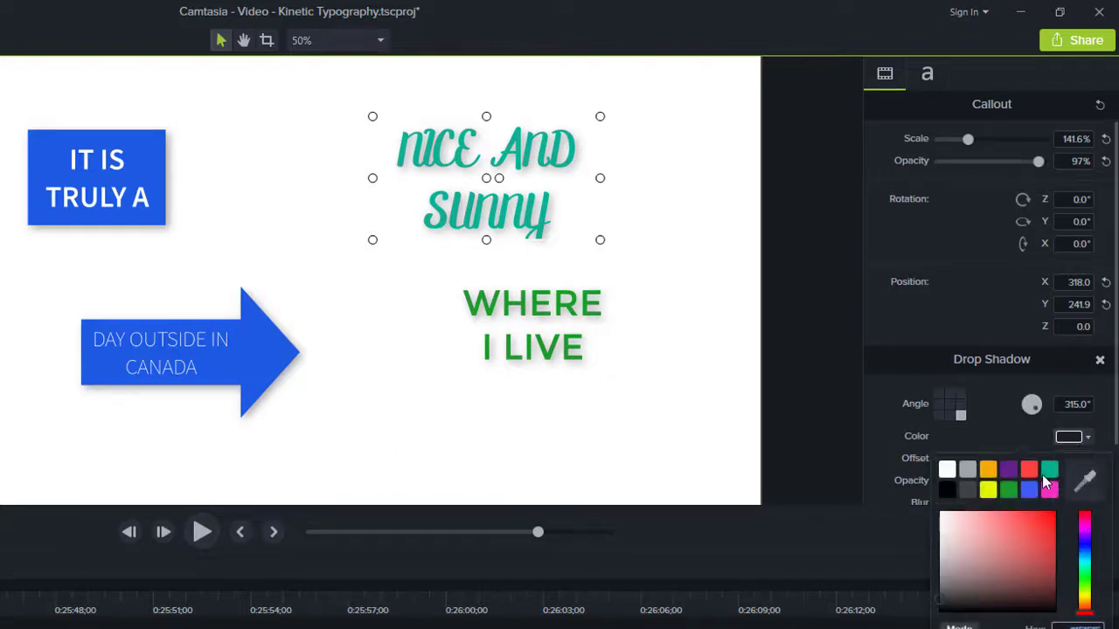
{"action": "left_click", "coordinate": [1030, 472]}
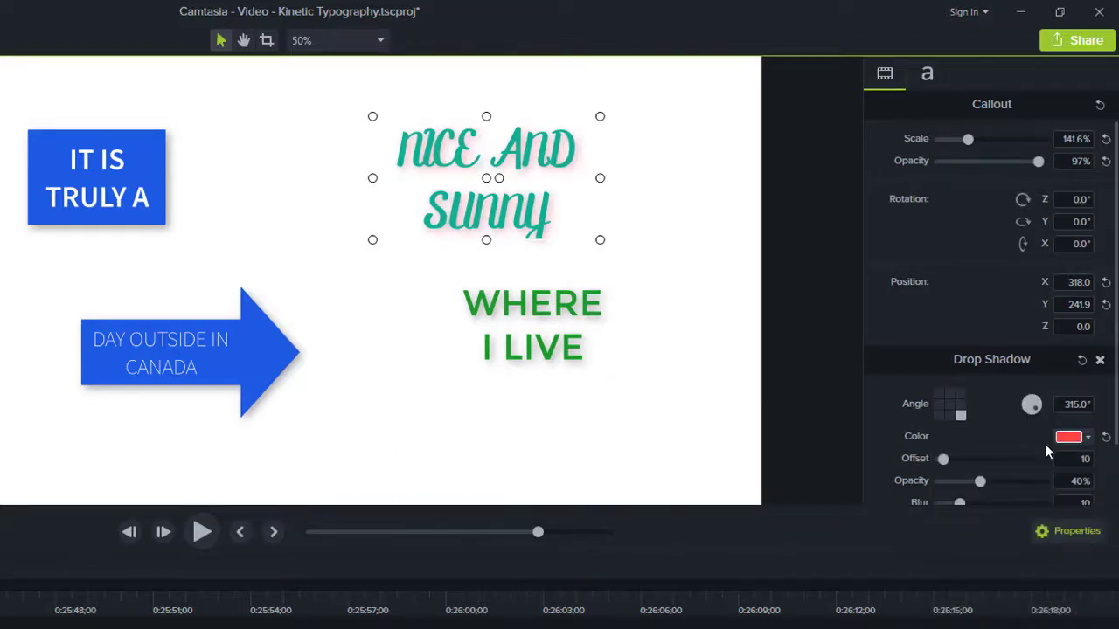
{"action": "left_click", "coordinate": [1100, 361]}
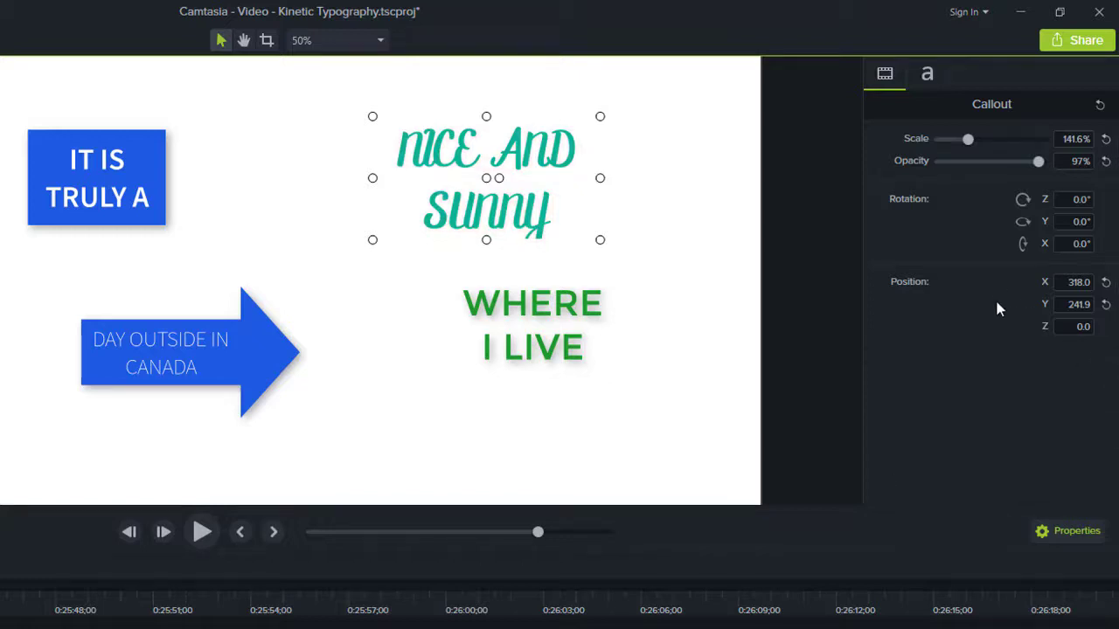
{"action": "key", "text": "ctrl+z"}
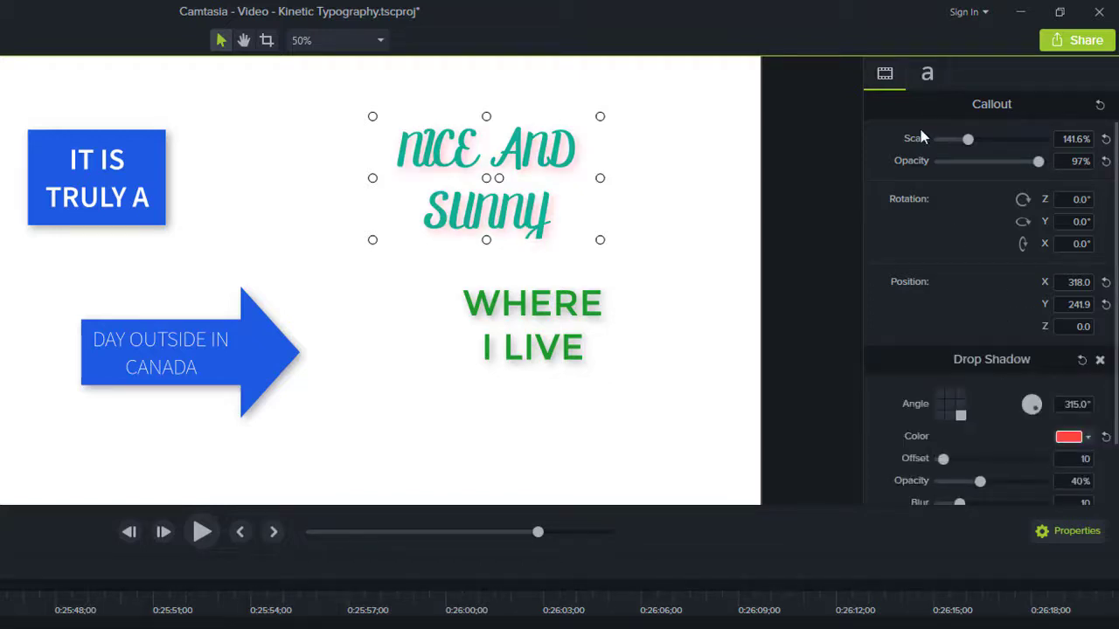
- Change the IT IS TRULY A callout's shape to Thought Bubble 1
{"action": "left_click", "coordinate": [81, 188]}
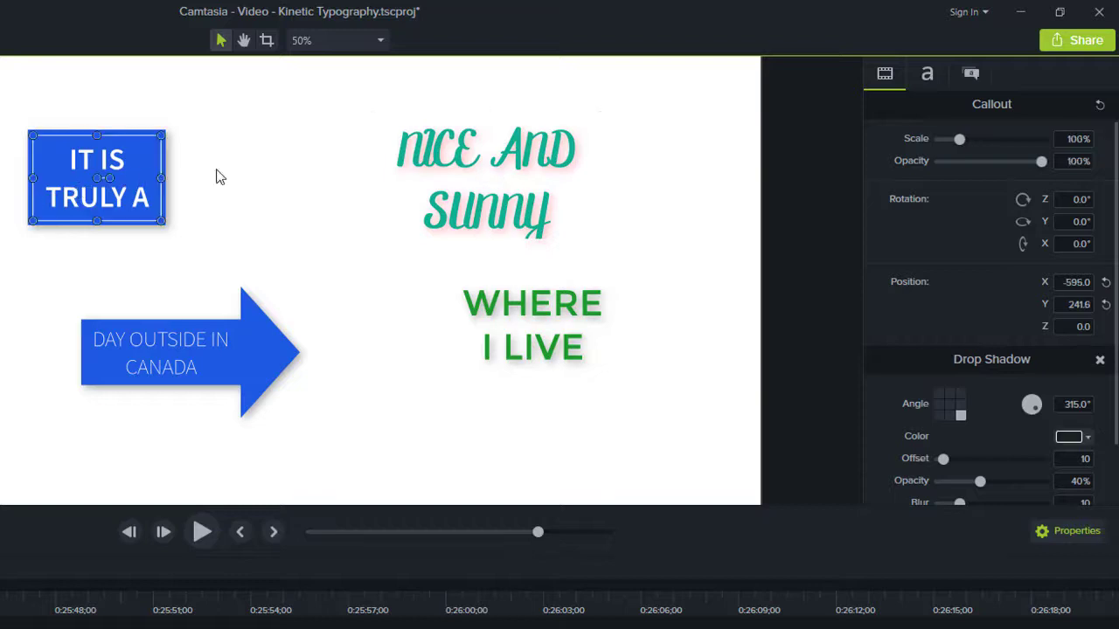
{"action": "left_click", "coordinate": [926, 74]}
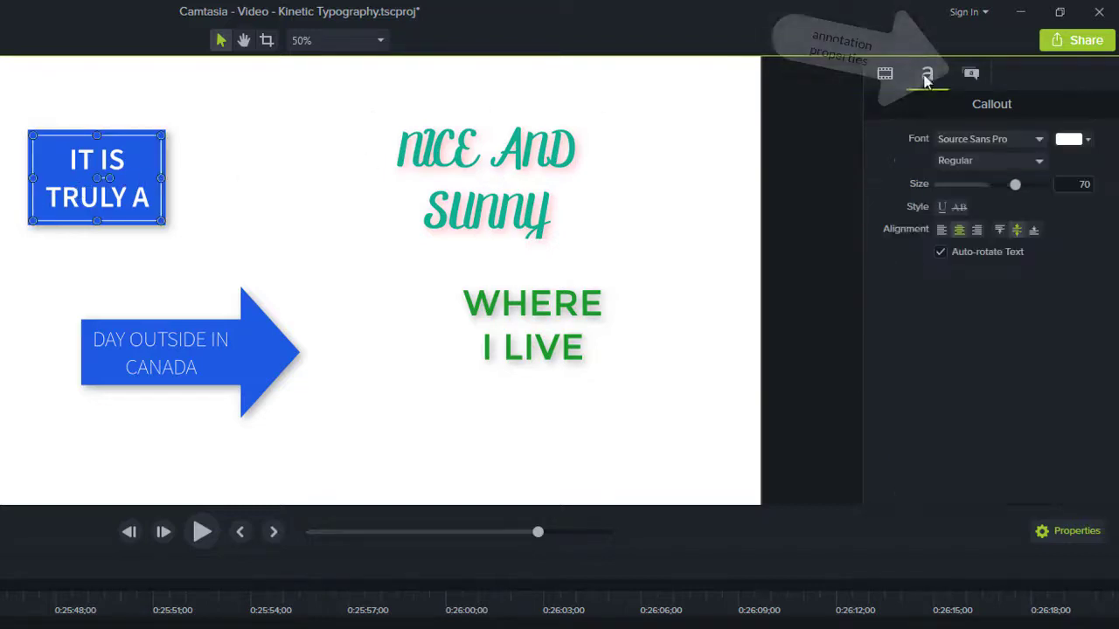
{"action": "left_click", "coordinate": [968, 76]}
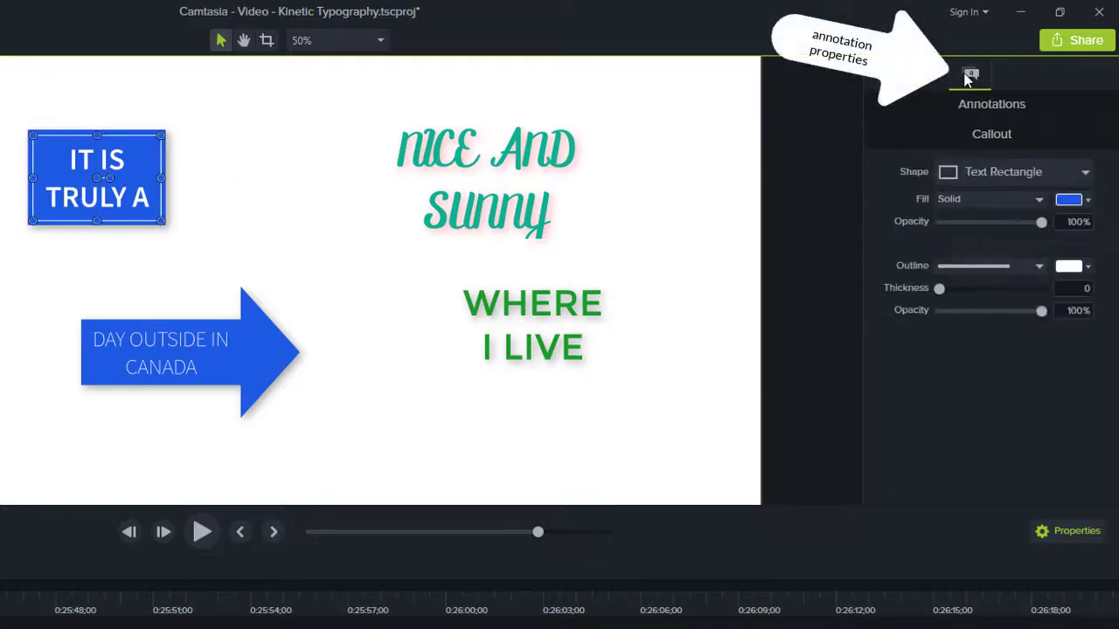
{"action": "left_click", "coordinate": [995, 174]}
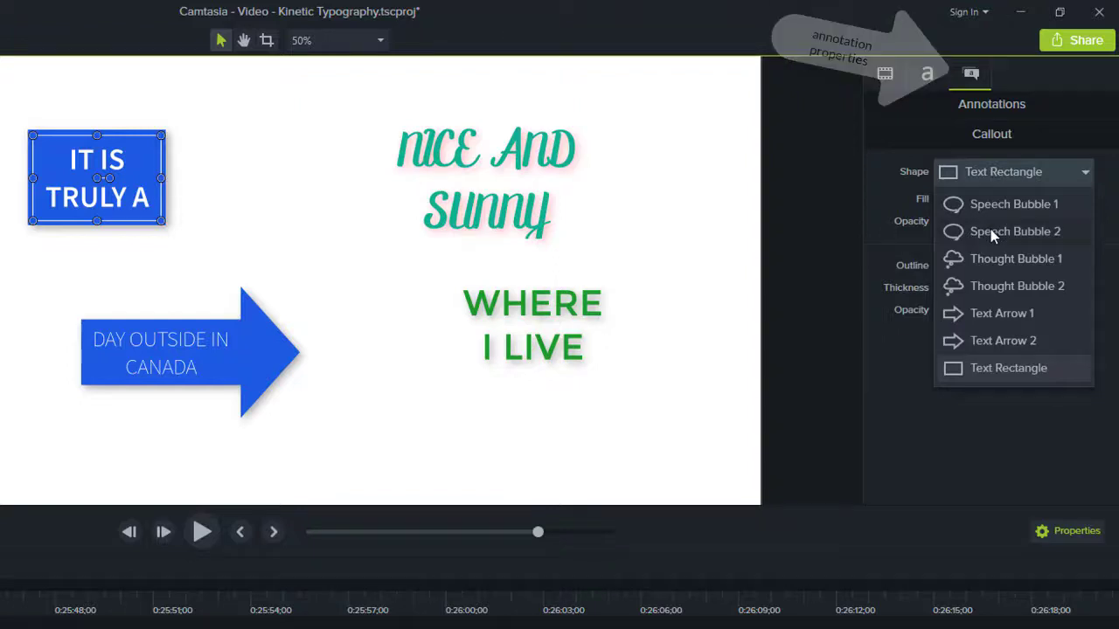
{"action": "left_click", "coordinate": [990, 228]}
{"action": "left_click", "coordinate": [988, 176]}
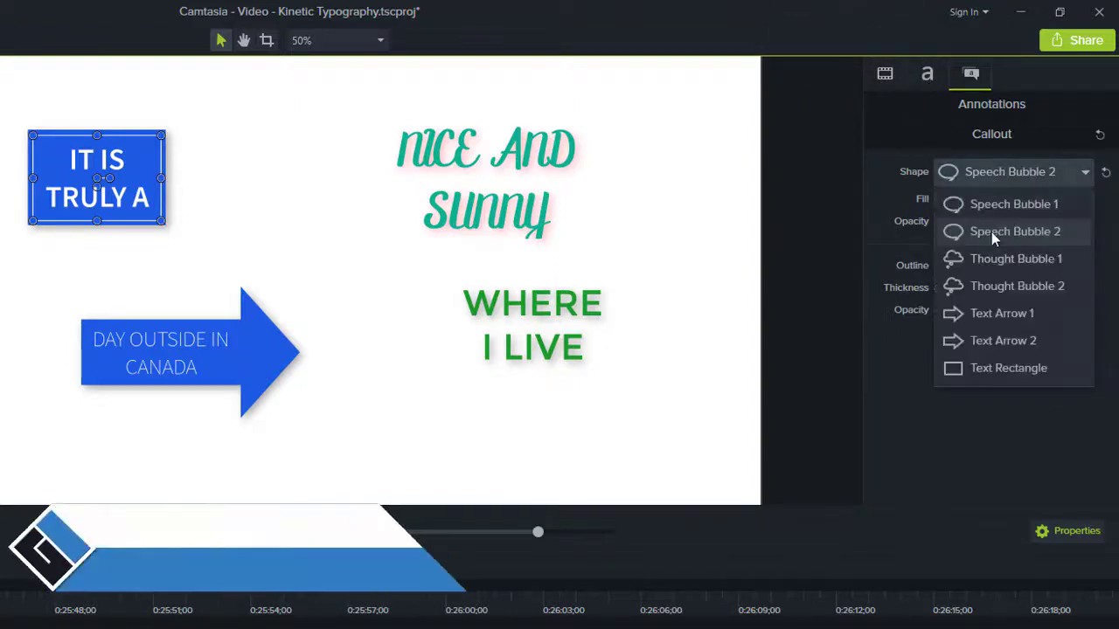
{"action": "left_click", "coordinate": [989, 257]}
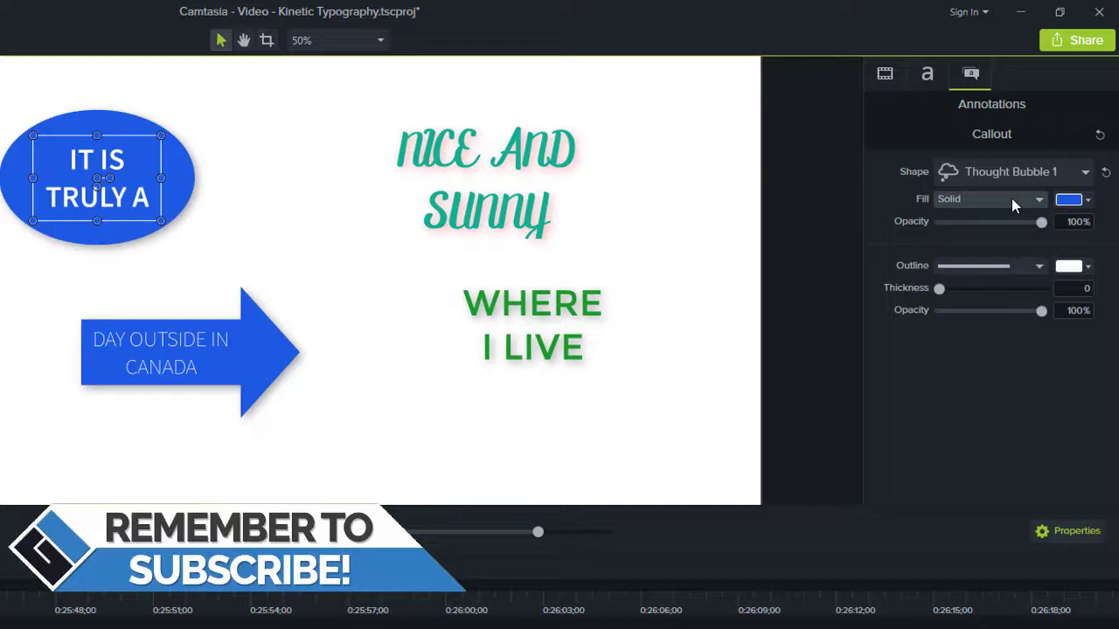
- Set its fill to Gradient at 93% opacity with a teal outline of thickness 6
{"action": "left_click", "coordinate": [1011, 198]}
{"action": "left_click", "coordinate": [986, 239]}
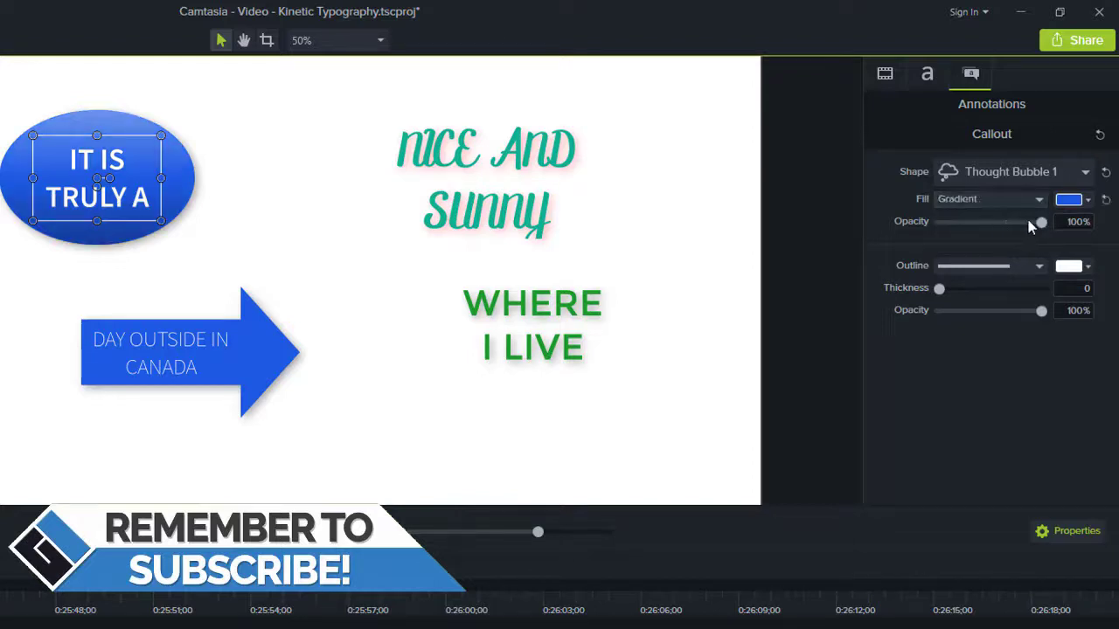
{"action": "mouse_move", "coordinate": [1039, 222]}
{"action": "left_mouse_down"}
{"action": "mouse_move", "coordinate": [1005, 222]}
{"action": "mouse_move", "coordinate": [1034, 224]}
{"action": "left_mouse_up"}
{"action": "left_click", "coordinate": [1065, 267]}
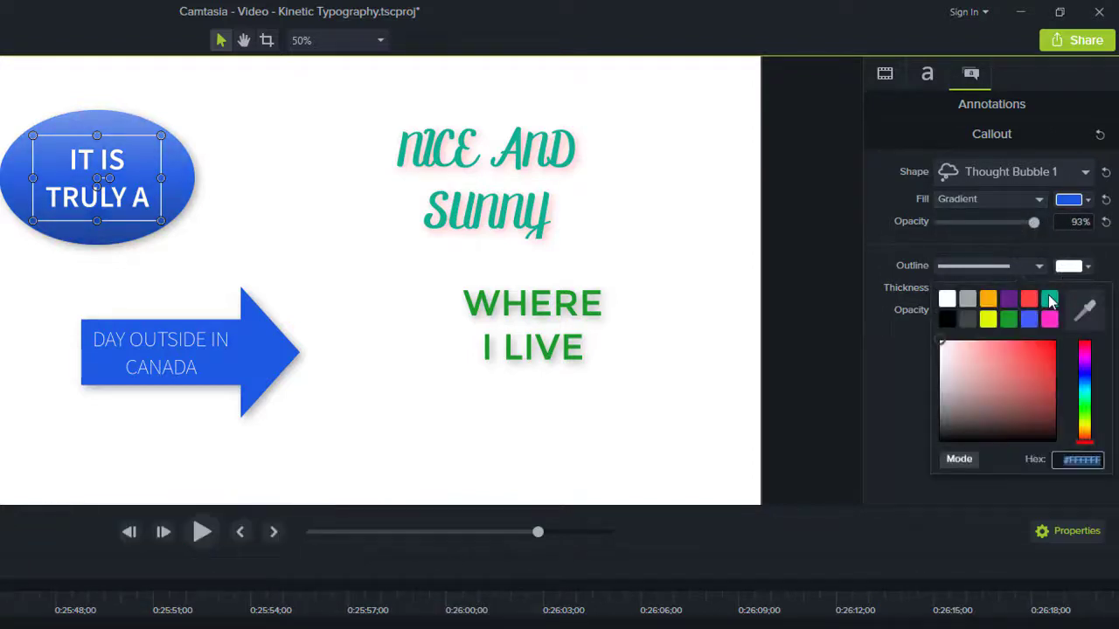
{"action": "left_click", "coordinate": [1051, 301]}
{"action": "left_click_drag", "start_coordinate": [943, 292], "coordinate": [996, 311]}
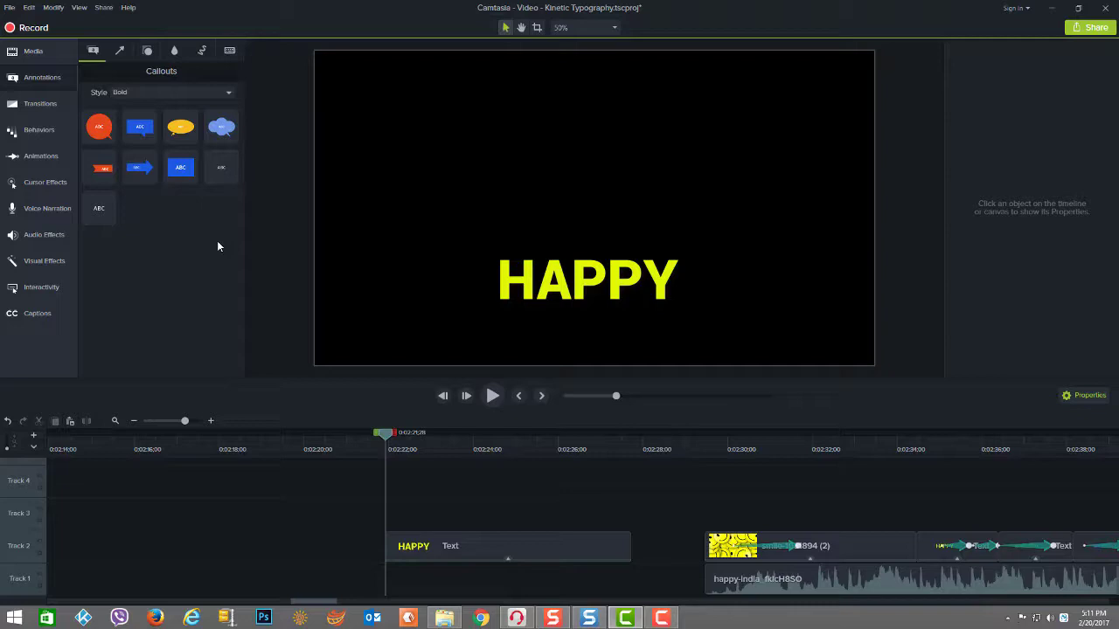
- Nudge HAPPY into place and apply the Custom animation to its clip
{"action": "left_click_drag", "start_coordinate": [302, 192], "coordinate": [403, 165]}
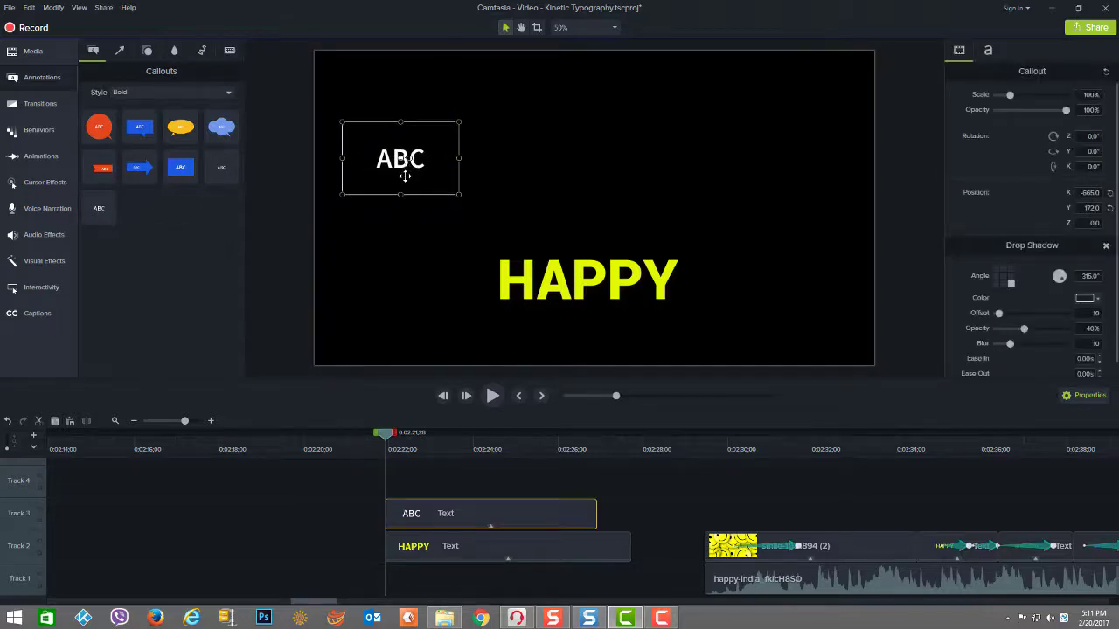
{"action": "key", "text": "Delete"}
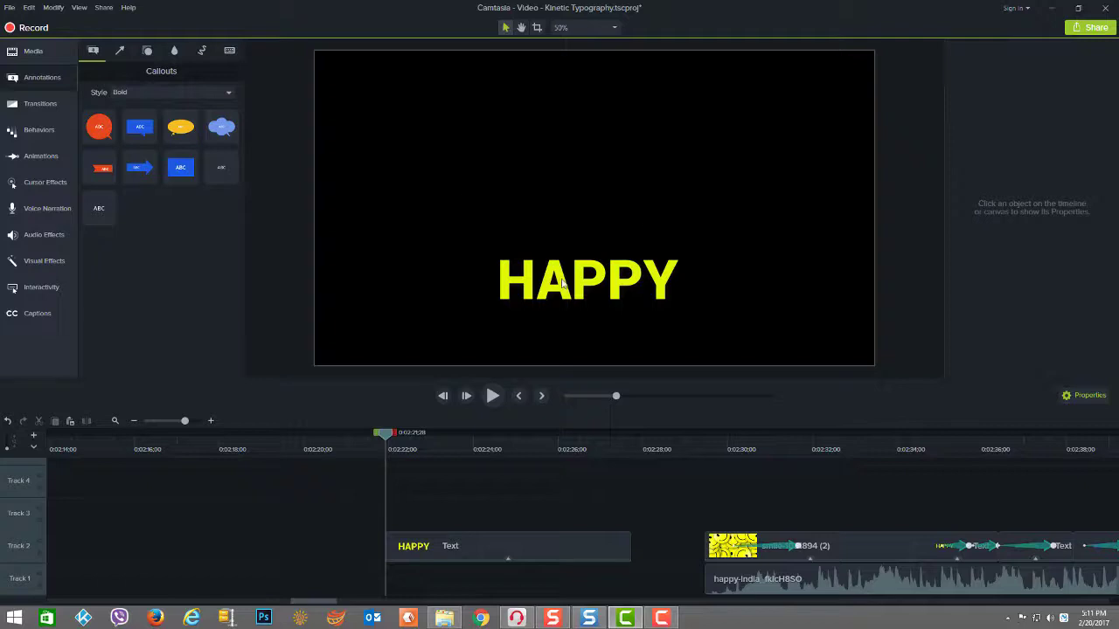
{"action": "mouse_move", "coordinate": [562, 283]}
{"action": "left_mouse_down"}
{"action": "mouse_move", "coordinate": [531, 256]}
{"action": "mouse_move", "coordinate": [575, 270]}
{"action": "mouse_move", "coordinate": [561, 276]}
{"action": "left_mouse_up"}
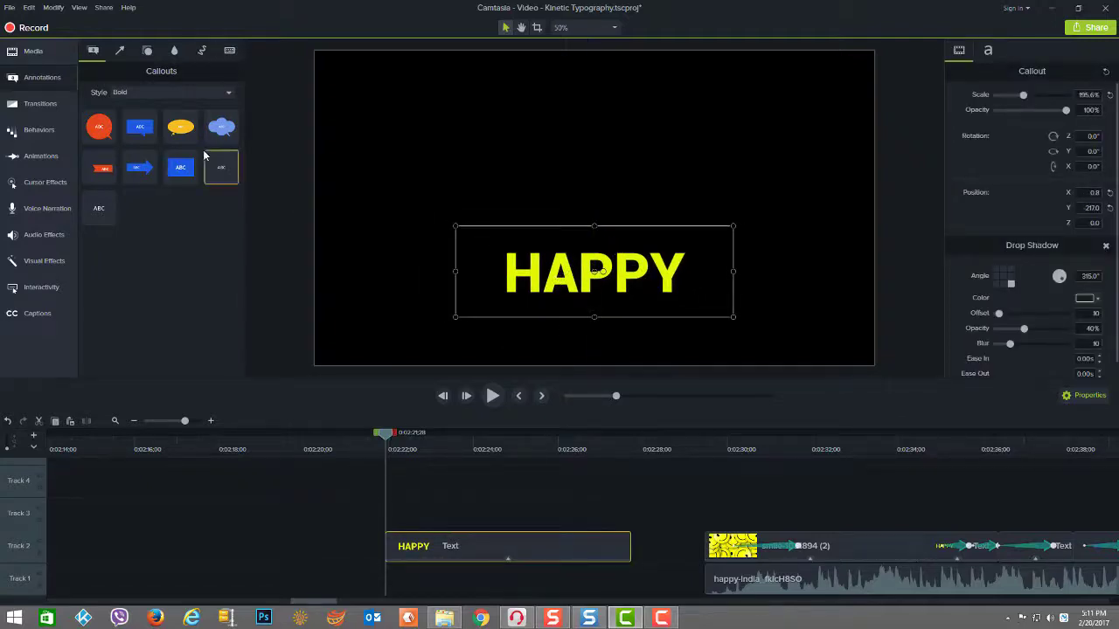
{"action": "left_click", "coordinate": [40, 156]}
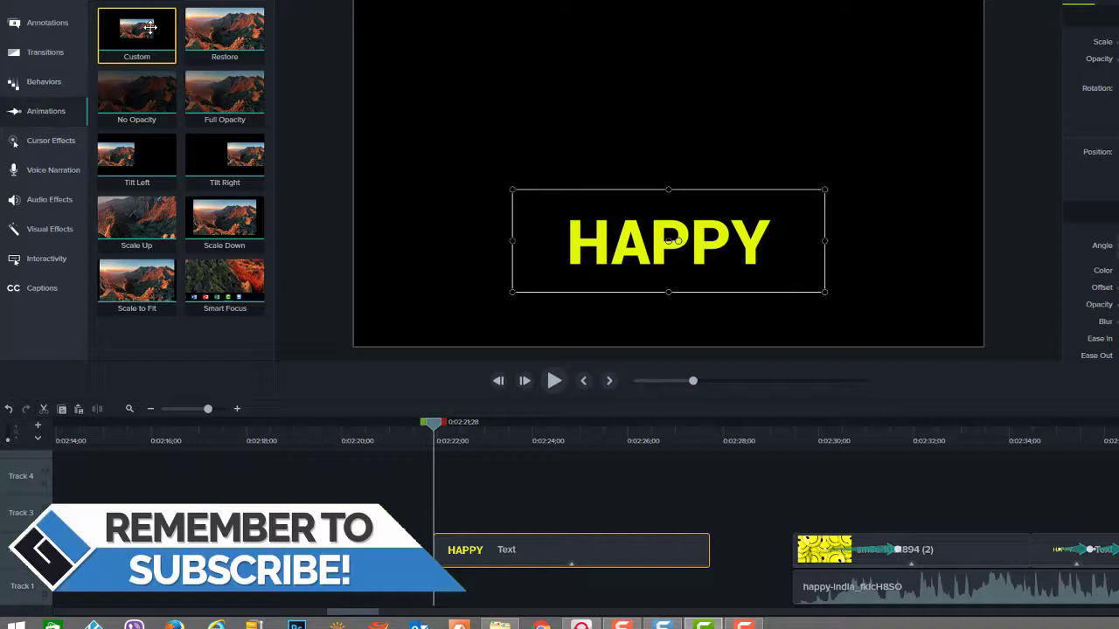
{"action": "left_click_drag", "start_coordinate": [150, 28], "coordinate": [513, 549]}
{"action": "left_click", "coordinate": [498, 541]}
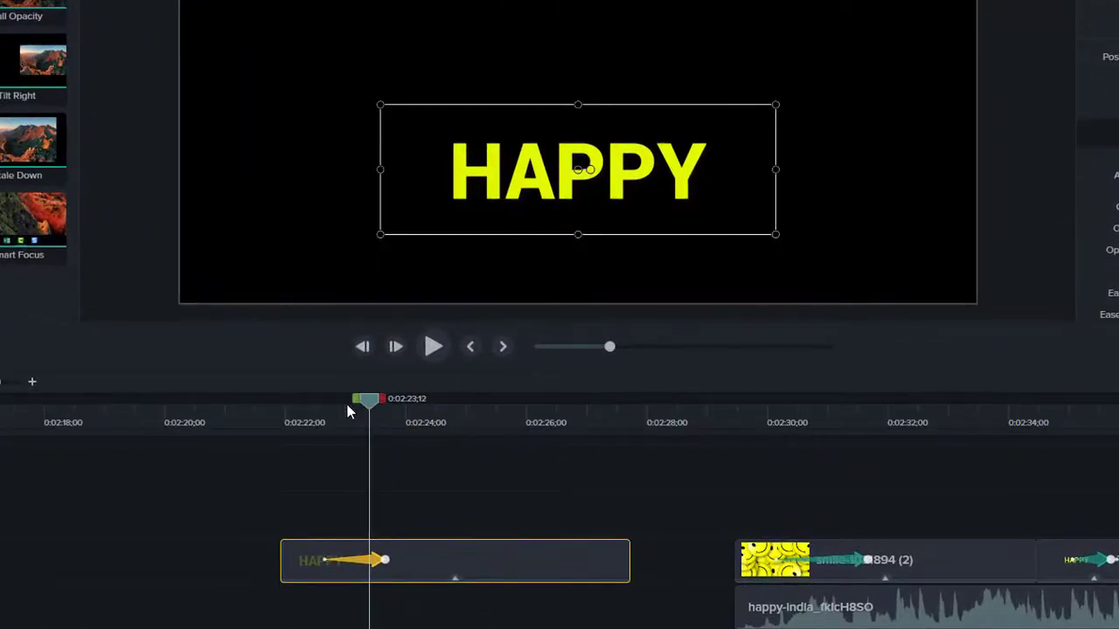
- At the animation's end, rotate HAPPY 90° and move it to X -531.2, Y 64.3
{"action": "left_click", "coordinate": [326, 412]}
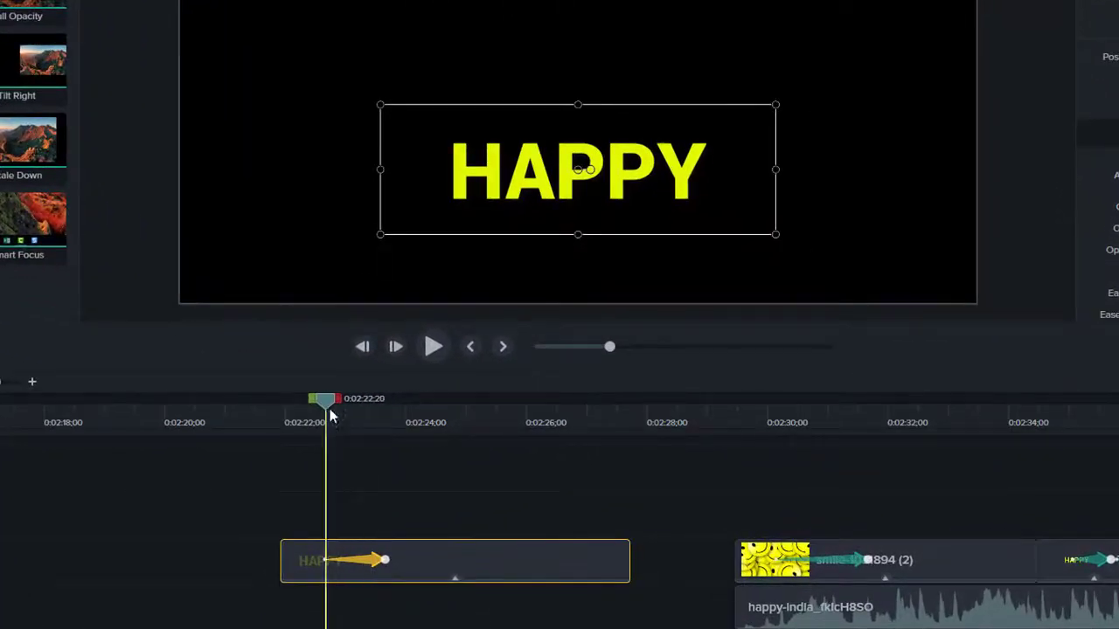
{"action": "left_click", "coordinate": [383, 560]}
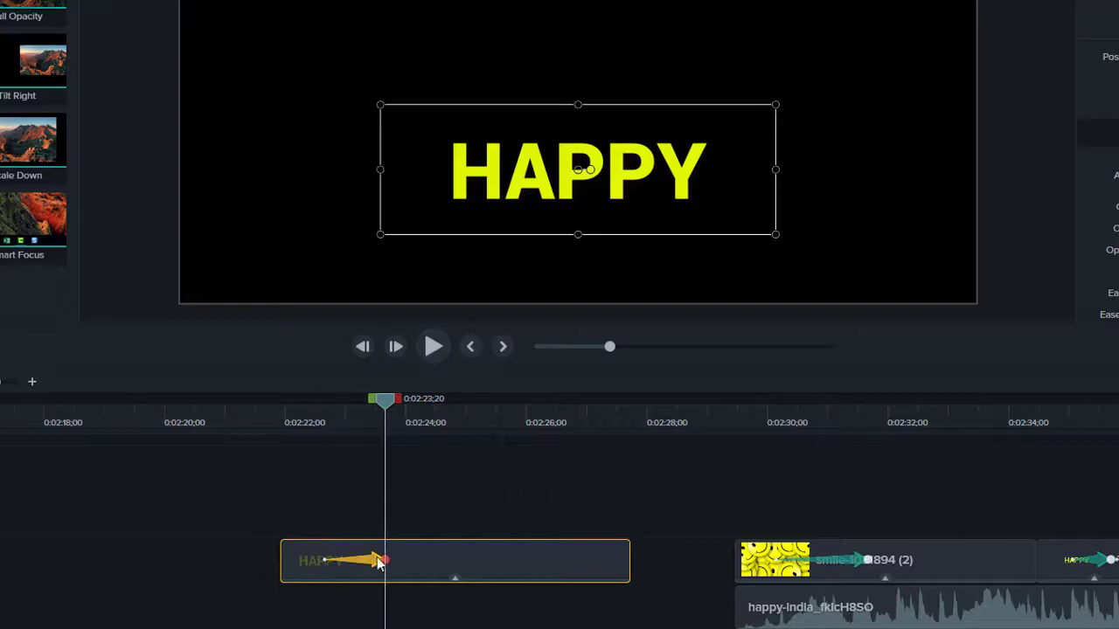
{"action": "left_click", "coordinate": [329, 559]}
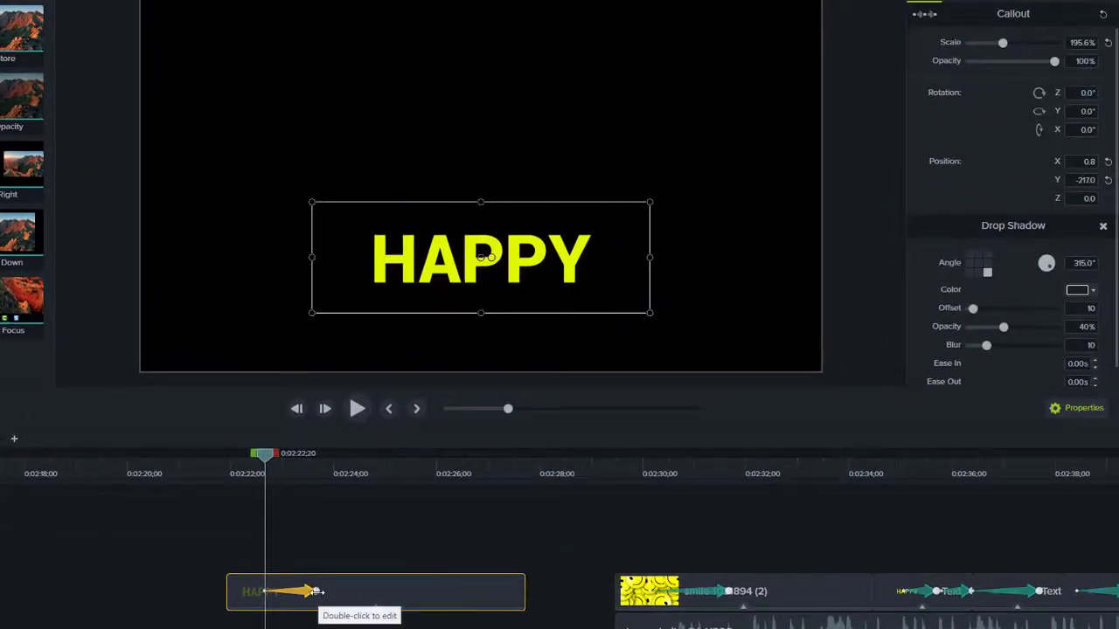
{"action": "left_click", "coordinate": [317, 592]}
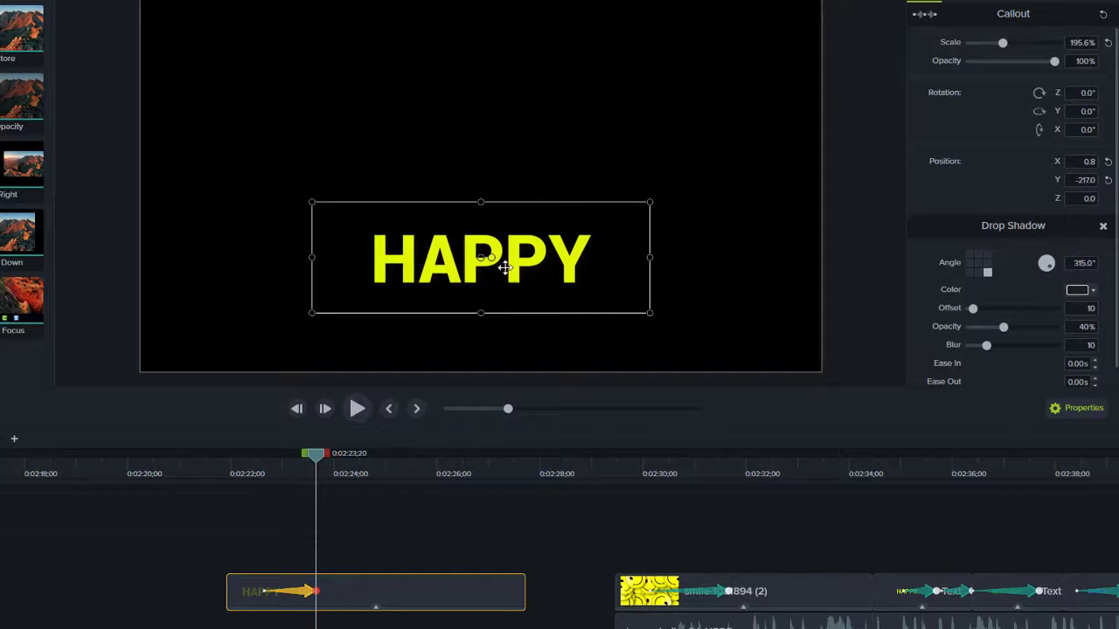
{"action": "left_click_drag", "start_coordinate": [492, 256], "coordinate": [292, 183]}
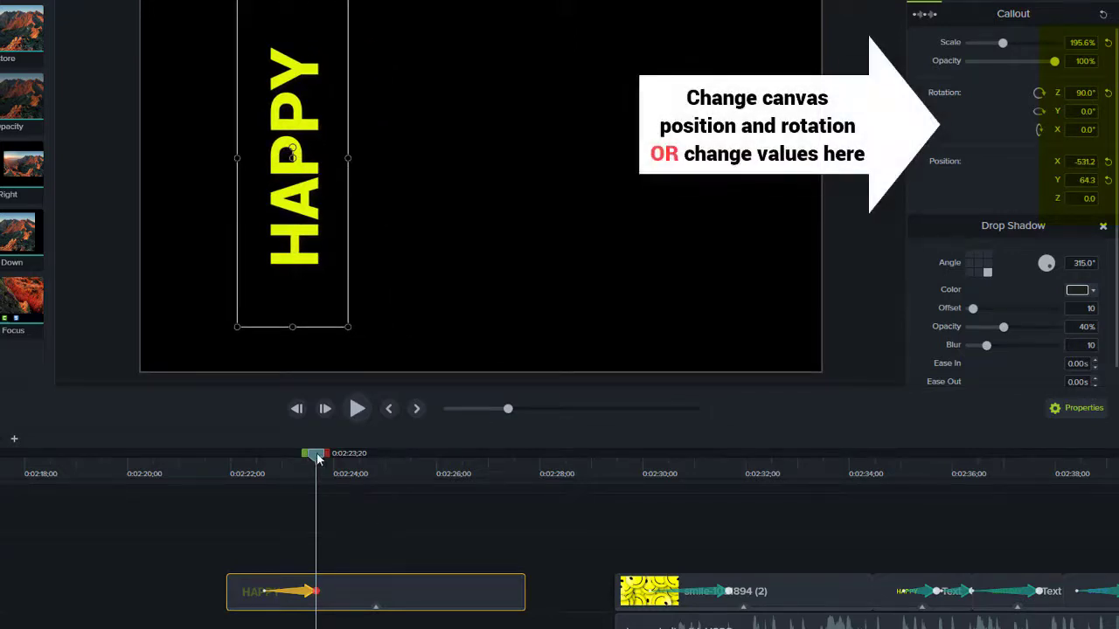
{"action": "left_click_drag", "start_coordinate": [317, 455], "coordinate": [300, 473]}
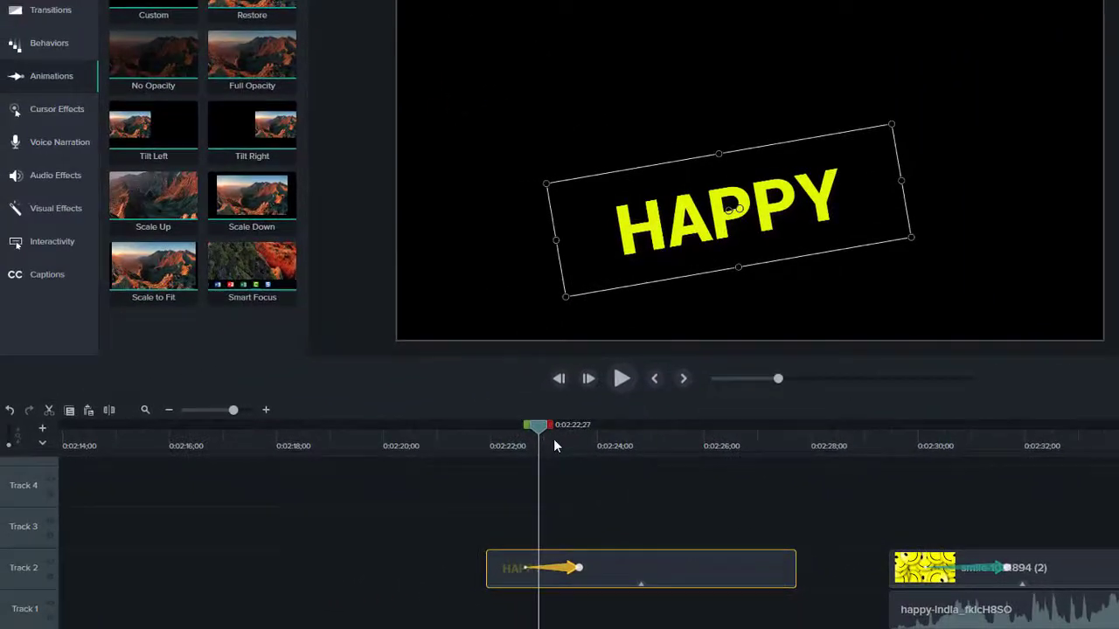
- Apply Pop Up to the HAPPY clip and check its Hinge in/out and 16° looping pop settings
{"action": "left_click", "coordinate": [67, 48]}
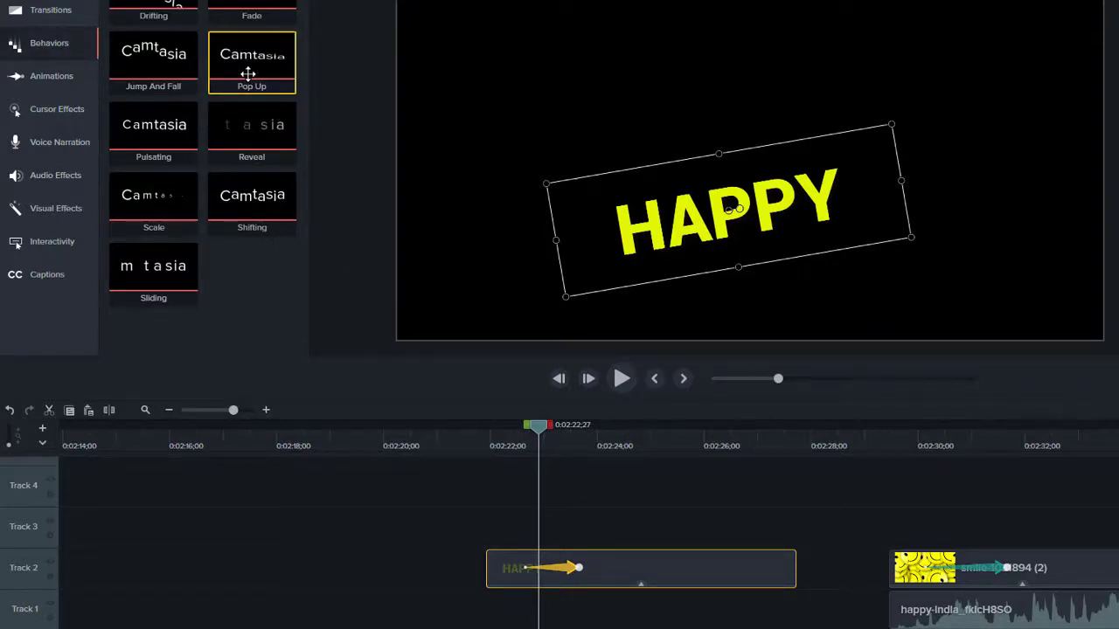
{"action": "left_click_drag", "start_coordinate": [249, 74], "coordinate": [568, 560]}
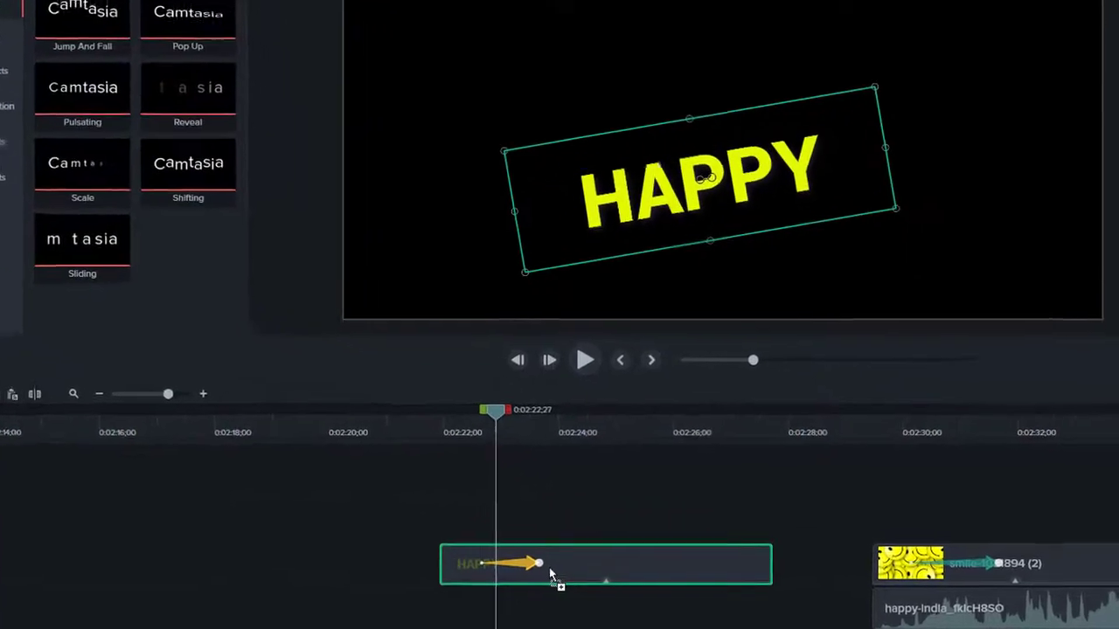
{"action": "left_click_drag", "start_coordinate": [531, 570], "coordinate": [537, 555]}
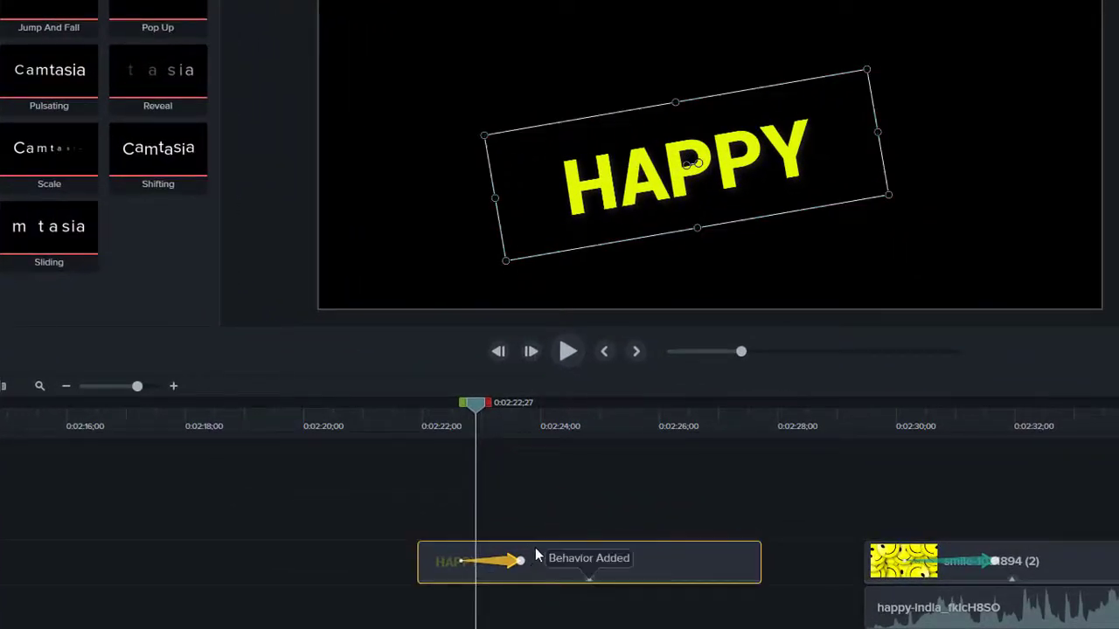
{"action": "left_click", "coordinate": [589, 580]}
{"action": "left_click", "coordinate": [590, 575]}
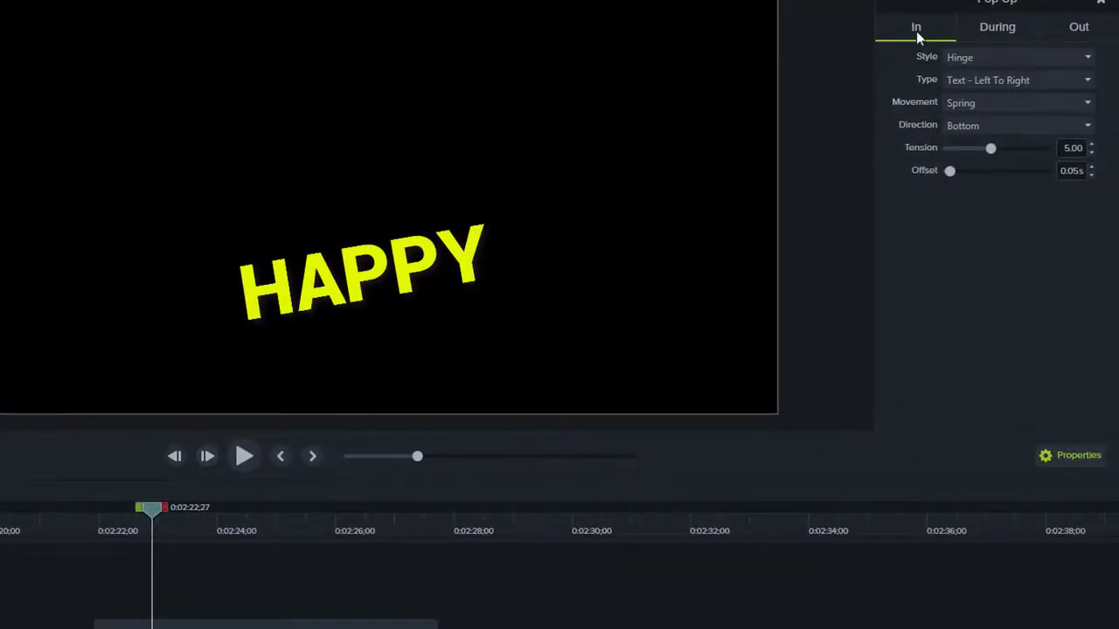
{"action": "left_click", "coordinate": [1003, 33]}
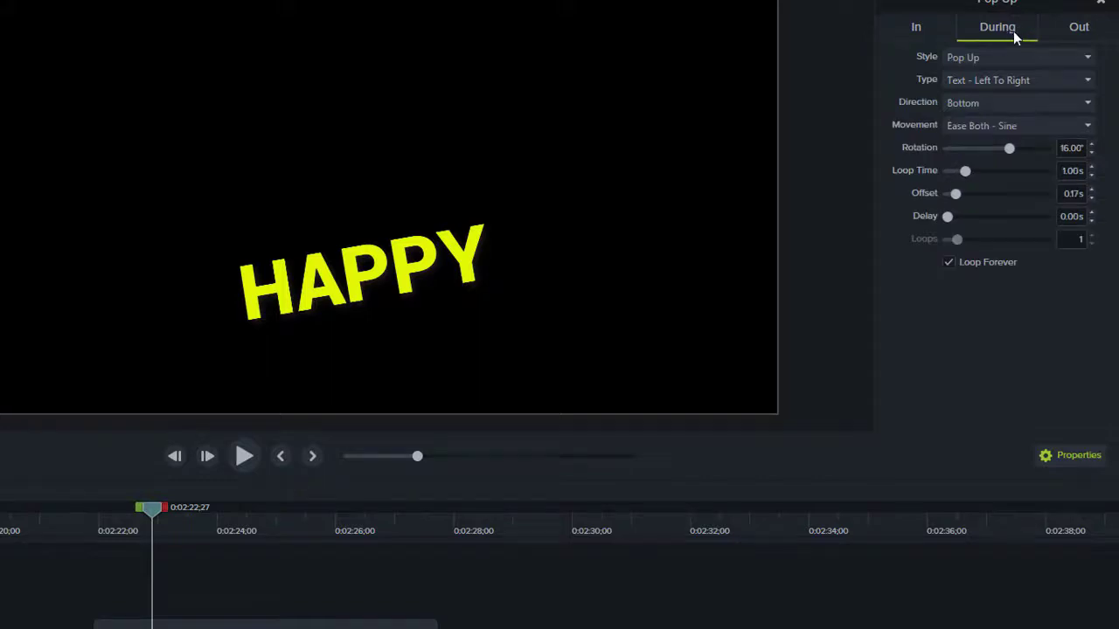
{"action": "left_click", "coordinate": [1076, 32]}
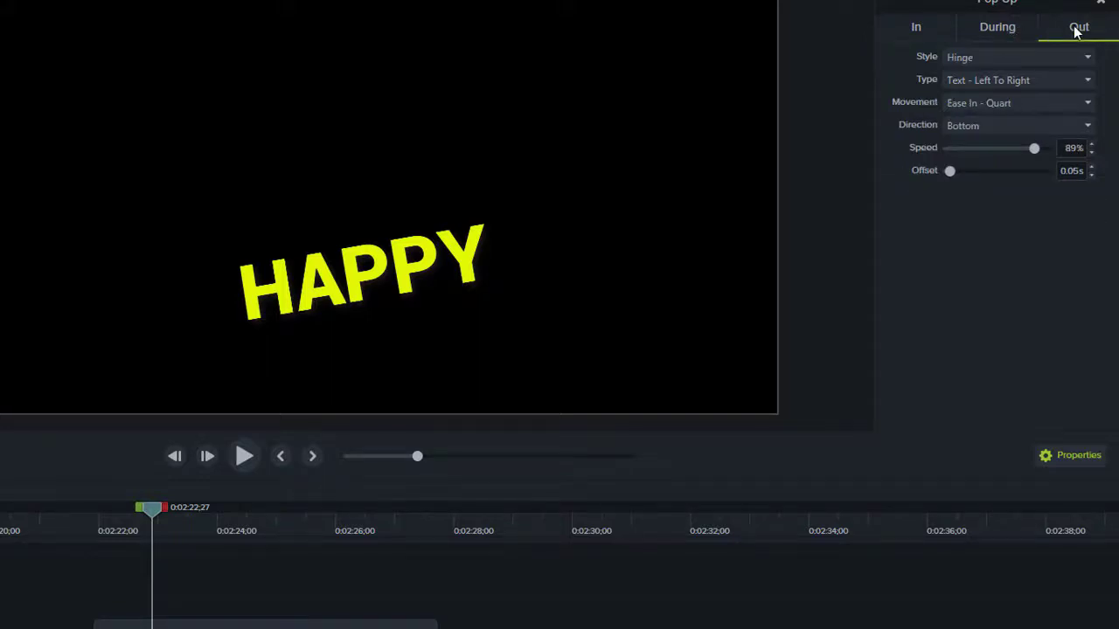
{"action": "left_click", "coordinate": [922, 29]}
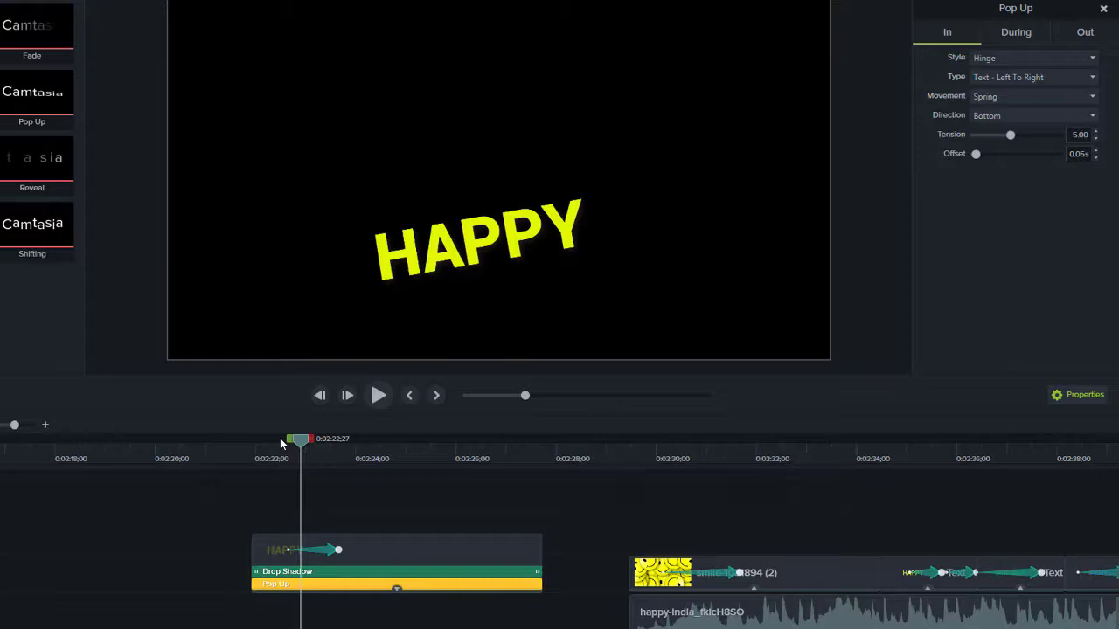
- Rewind before HAPPY appears and step frame by frame through its pop-in, rotation and exit
{"action": "left_click_drag", "start_coordinate": [300, 443], "coordinate": [256, 463]}
{"action": "key", "text": "ctrl+Right"}
{"action": "key", "text": "ctrl+Right"}
{"action": "key", "text": "ctrl+Right"}
{"action": "key", "text": "ctrl+Right"}
{"action": "key", "text": "ctrl+Right"}
{"action": "key", "text": "ctrl+Right"}
{"action": "key", "text": "ctrl+Right"}
{"action": "key", "text": "ctrl+Right"}
{"action": "key", "text": "ctrl+Right"}
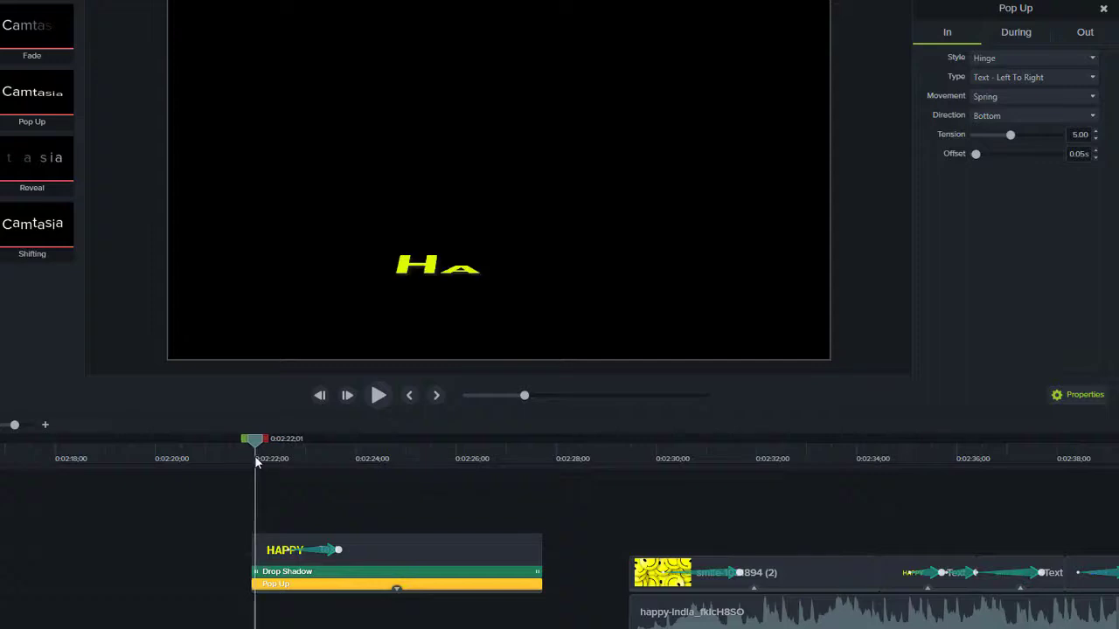
{"action": "key", "text": "ctrl+Right"}
{"action": "key", "text": "ctrl+Right"}
{"action": "key", "text": "ctrl+Right"}
{"action": "key", "text": "ctrl+Right"}
{"action": "key", "text": "ctrl+Right"}
{"action": "key", "text": "ctrl+Right"}
{"action": "key", "text": "ctrl+Right"}
{"action": "key", "text": "ctrl+Right"}
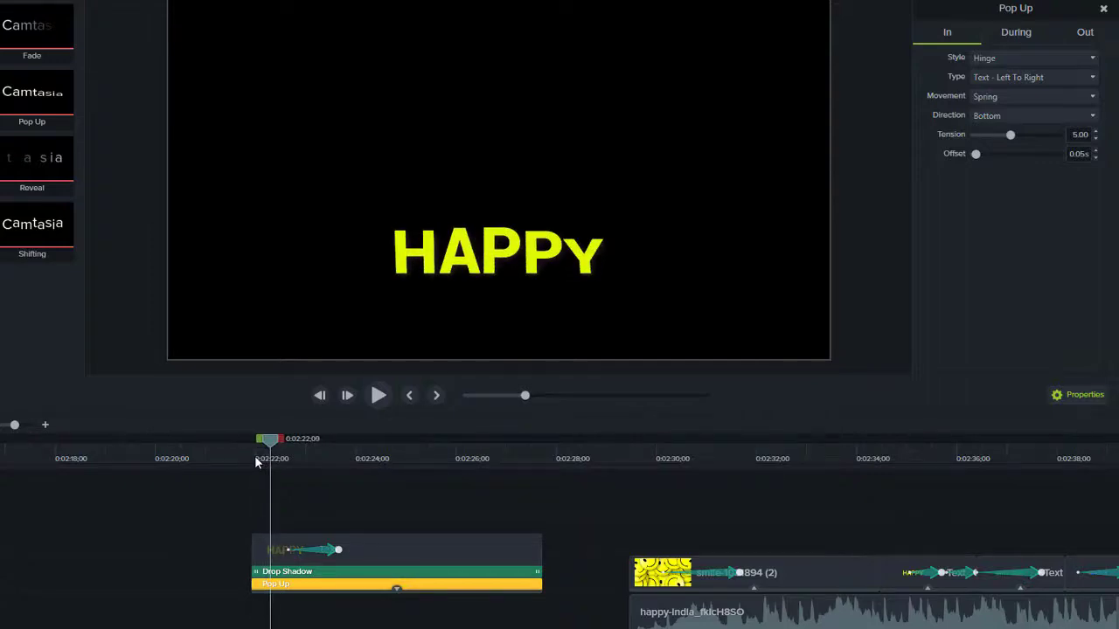
{"action": "key", "text": "ctrl+Right"}
{"action": "key", "text": "ctrl+Right"}
{"action": "key", "text": "ctrl+Right"}
{"action": "key", "text": "ctrl+Right"}
{"action": "key", "text": "ctrl+Right"}
{"action": "key", "text": "ctrl+Right"}
{"action": "key", "text": "ctrl+Right"}
{"action": "key", "text": "ctrl+Right"}
{"action": "key", "text": "ctrl+Right"}
{"action": "key", "text": "ctrl+Right"}
{"action": "key", "text": "ctrl+Right"}
{"action": "key", "text": "ctrl+Right"}
{"action": "key", "text": "ctrl+Right"}
{"action": "key", "text": "ctrl+Right"}
{"action": "key", "text": "ctrl+Right"}
{"action": "key", "text": "ctrl+Right"}
{"action": "key", "text": "ctrl+Right"}
{"action": "key", "text": "ctrl+Right"}
{"action": "key", "text": "ctrl+Right"}
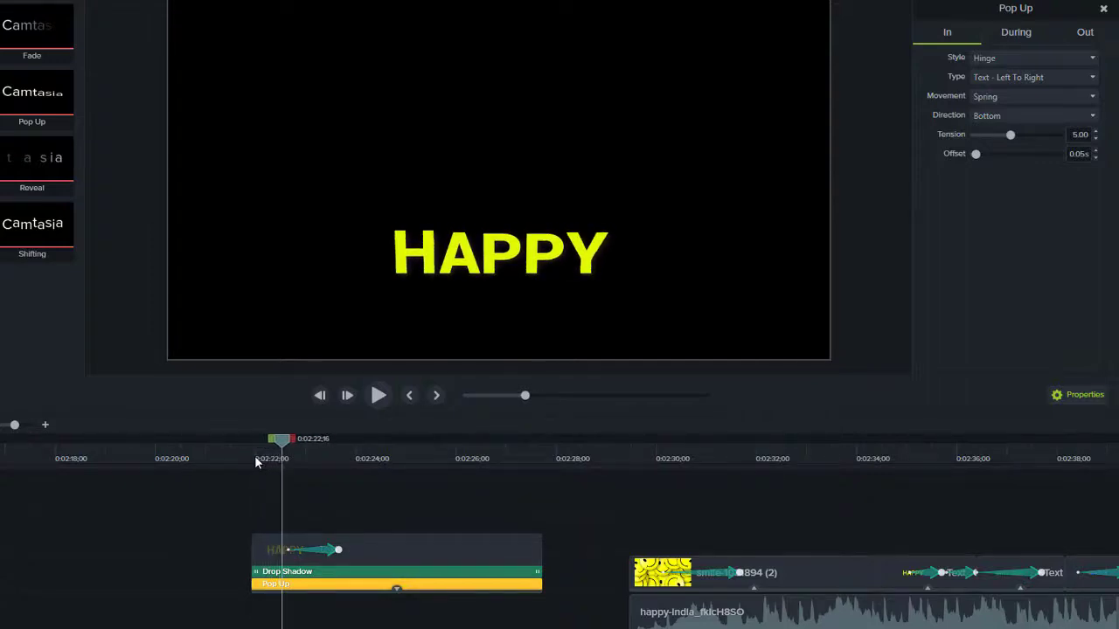
{"action": "key", "text": "ctrl+Right"}
{"action": "key", "text": "ctrl+Right"}
{"action": "key", "text": "ctrl+Right"}
{"action": "key", "text": "ctrl+Right"}
{"action": "key", "text": "ctrl+Right"}
{"action": "key", "text": "ctrl+Right"}
{"action": "key", "text": "ctrl+Right"}
{"action": "key", "text": "ctrl+Right"}
{"action": "key", "text": "ctrl+Right"}
{"action": "key", "text": "ctrl+Right"}
{"action": "key", "text": "ctrl+Right"}
{"action": "key", "text": "ctrl+Right"}
{"action": "key", "text": "ctrl+Right"}
{"action": "key", "text": "ctrl+Right"}
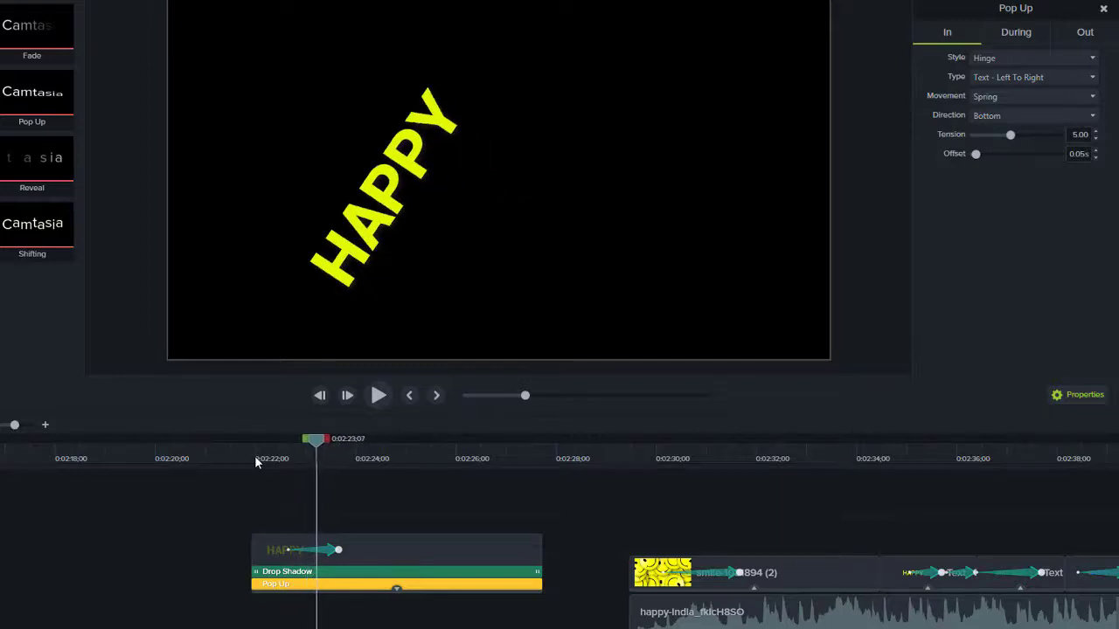
{"action": "key", "text": "ctrl+Right"}
{"action": "key", "text": "ctrl+Right"}
{"action": "key", "text": "ctrl+Right"}
{"action": "key", "text": "ctrl+Right"}
{"action": "key", "text": "ctrl+Right"}
{"action": "key", "text": "ctrl+Right"}
{"action": "key", "text": "ctrl+Right"}
{"action": "key", "text": "ctrl+Right"}
{"action": "key", "text": "ctrl+Right"}
{"action": "key", "text": "ctrl+Right"}
{"action": "key", "text": "ctrl+Right"}
{"action": "key", "text": "ctrl+Right"}
{"action": "key", "text": "ctrl+Right"}
{"action": "key", "text": "ctrl+Right"}
{"action": "key", "text": "ctrl+Right"}
{"action": "key", "text": "ctrl+Right"}
{"action": "key", "text": "ctrl+Right"}
{"action": "key", "text": "ctrl+Right"}
{"action": "key", "text": "ctrl+Right"}
{"action": "key", "text": "ctrl+Right"}
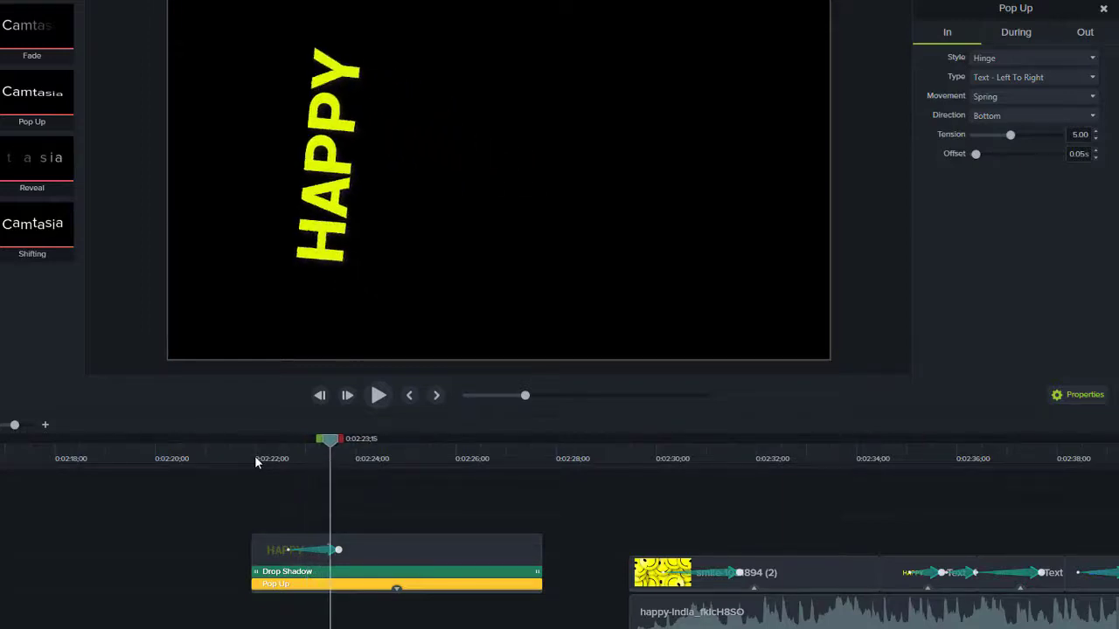
{"action": "key", "text": "ctrl+Right"}
{"action": "key", "text": "ctrl+Right"}
{"action": "key", "text": "ctrl+Right"}
{"action": "key", "text": "ctrl+Right"}
{"action": "key", "text": "ctrl+Right"}
{"action": "key", "text": "ctrl+Right"}
{"action": "key", "text": "ctrl+Right"}
{"action": "key", "text": "ctrl+Right"}
{"action": "key", "text": "ctrl+Right"}
{"action": "key", "text": "ctrl+Right"}
{"action": "key", "text": "ctrl+Right"}
{"action": "key", "text": "ctrl+Right"}
{"action": "key", "text": "ctrl+Right"}
{"action": "key", "text": "ctrl+Right"}
{"action": "key", "text": "ctrl+Right"}
{"action": "key", "text": "ctrl+Right"}
{"action": "key", "text": "ctrl+Right"}
{"action": "key", "text": "ctrl+Right"}
{"action": "key", "text": "ctrl+Right"}
{"action": "key", "text": "ctrl+Right"}
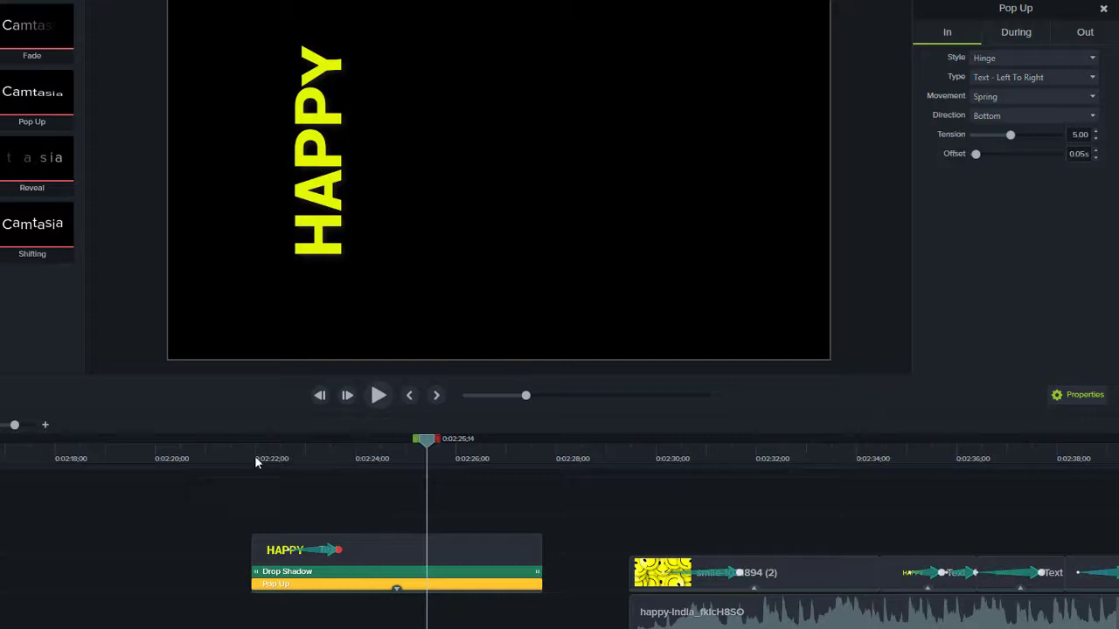
{"action": "key", "text": "ctrl+Right"}
{"action": "key", "text": "ctrl+Right"}
{"action": "key", "text": "ctrl+Right"}
{"action": "key", "text": "ctrl+Right"}
{"action": "key", "text": "ctrl+Right"}
{"action": "key", "text": "ctrl+Right"}
{"action": "key", "text": "ctrl+Right"}
{"action": "key", "text": "ctrl+Right"}
{"action": "key", "text": "ctrl+Right"}
{"action": "key", "text": "ctrl+Right"}
{"action": "key", "text": "ctrl+Right"}
{"action": "key", "text": "ctrl+Right"}
{"action": "key", "text": "ctrl+Right"}
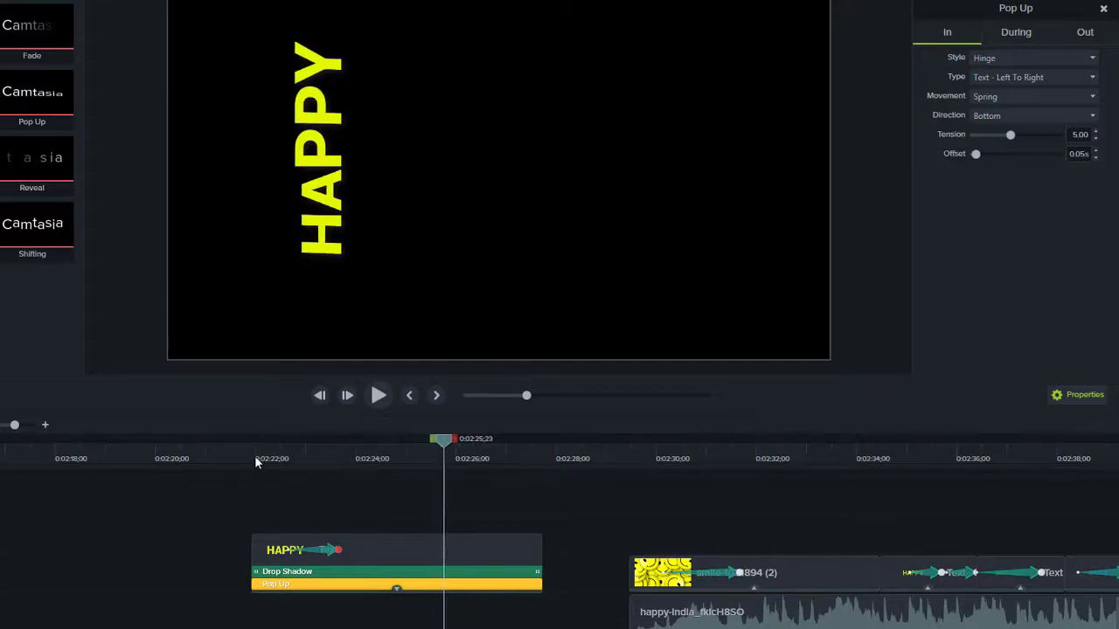
{"action": "key", "text": "ctrl+Right"}
{"action": "key", "text": "ctrl+Right"}
{"action": "key", "text": "ctrl+Right"}
{"action": "key", "text": "ctrl+Right"}
{"action": "key", "text": "ctrl+Right"}
{"action": "key", "text": "ctrl+Right"}
{"action": "key", "text": "ctrl+Right"}
{"action": "key", "text": "ctrl+Right"}
{"action": "key", "text": "ctrl+Right"}
{"action": "key", "text": "ctrl+Right"}
{"action": "key", "text": "ctrl+Right"}
{"action": "key", "text": "ctrl+Right"}
{"action": "key", "text": "ctrl+Right"}
{"action": "key", "text": "ctrl+Right"}
{"action": "key", "text": "ctrl+Right"}
{"action": "key", "text": "ctrl+Right"}
{"action": "key", "text": "ctrl+Right"}
{"action": "key", "text": "ctrl+Right"}
{"action": "key", "text": "ctrl+Right"}
{"action": "key", "text": "ctrl+Right"}
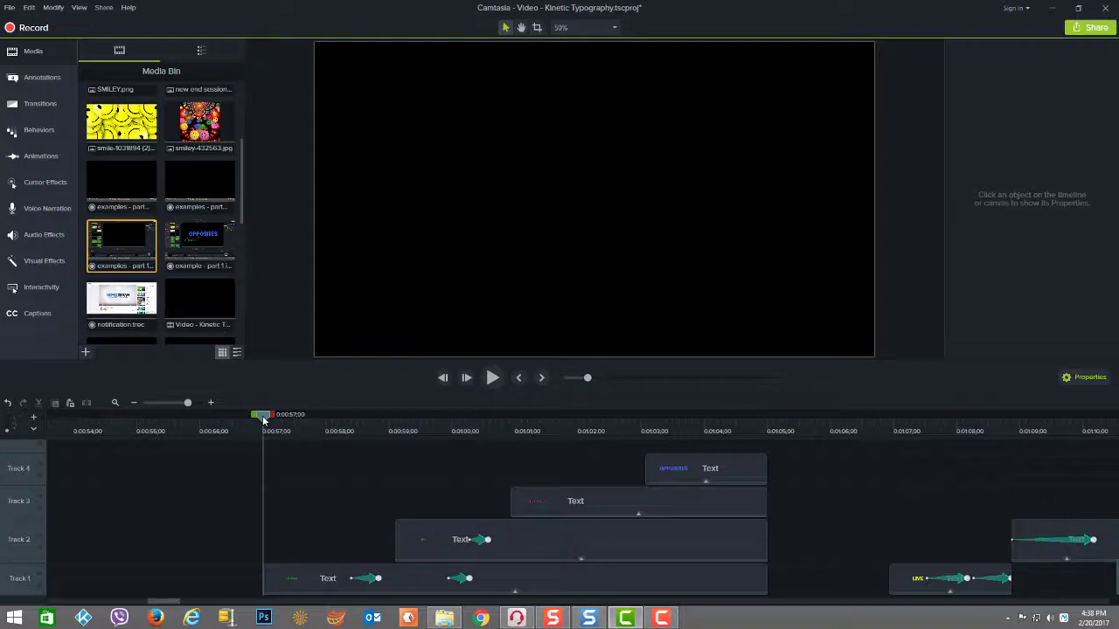
{"action": "left_click_drag", "start_coordinate": [263, 418], "coordinate": [350, 487]}
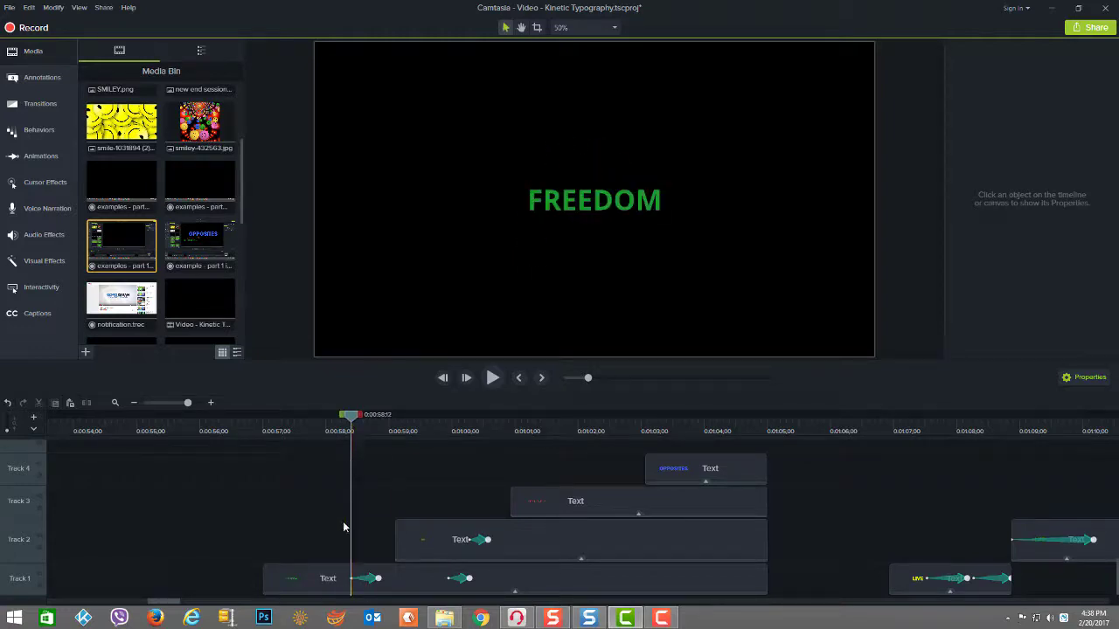
{"action": "left_click", "coordinate": [352, 578]}
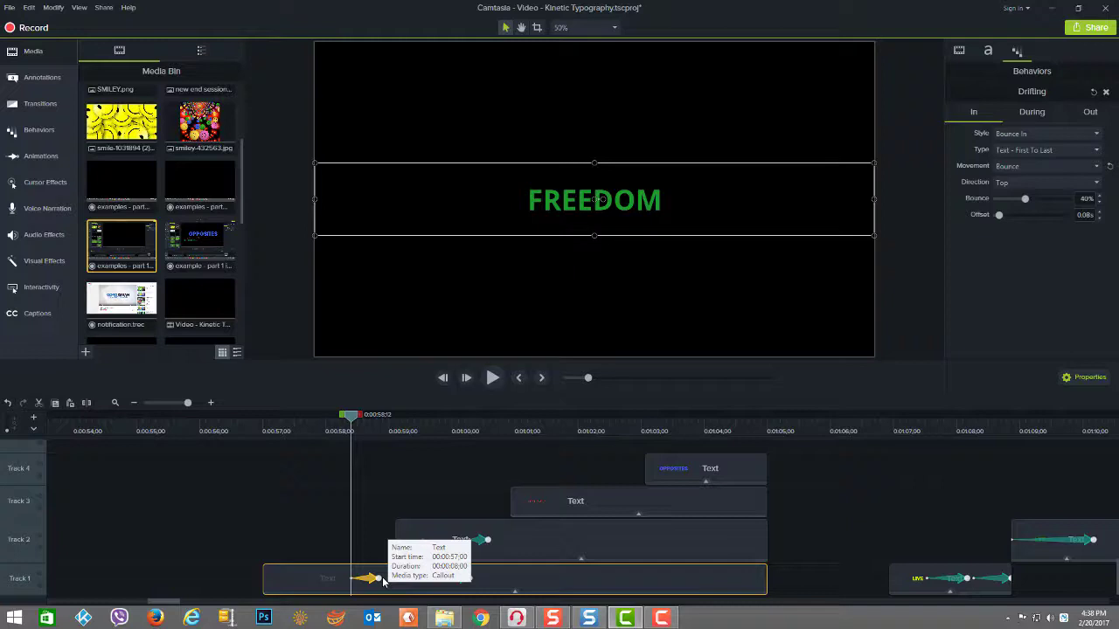
{"action": "left_click", "coordinate": [377, 578]}
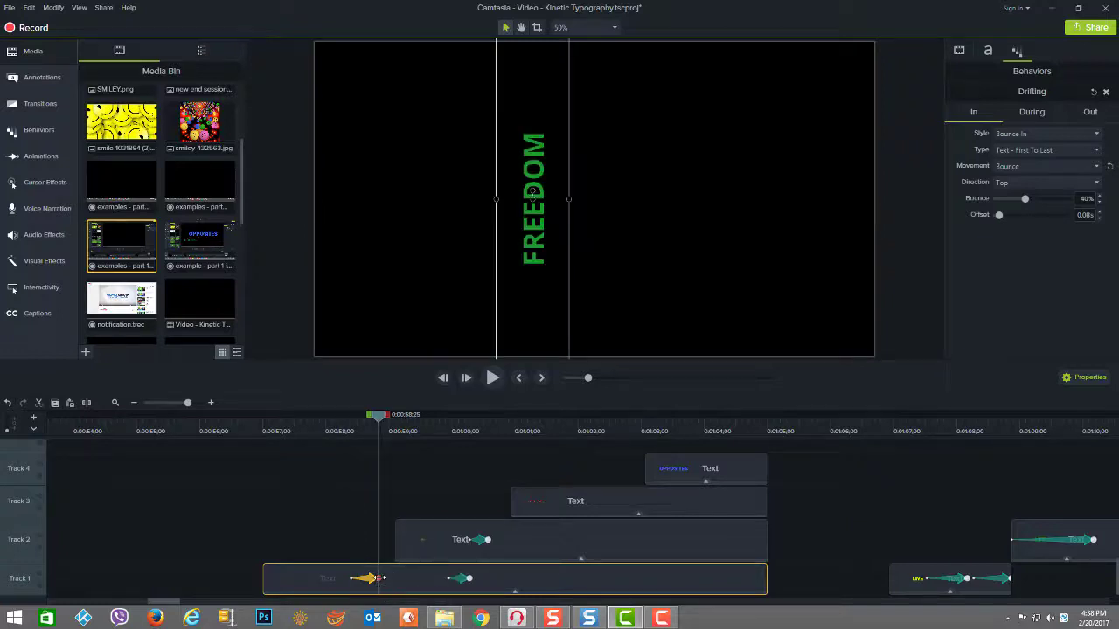
{"action": "left_click", "coordinate": [350, 578]}
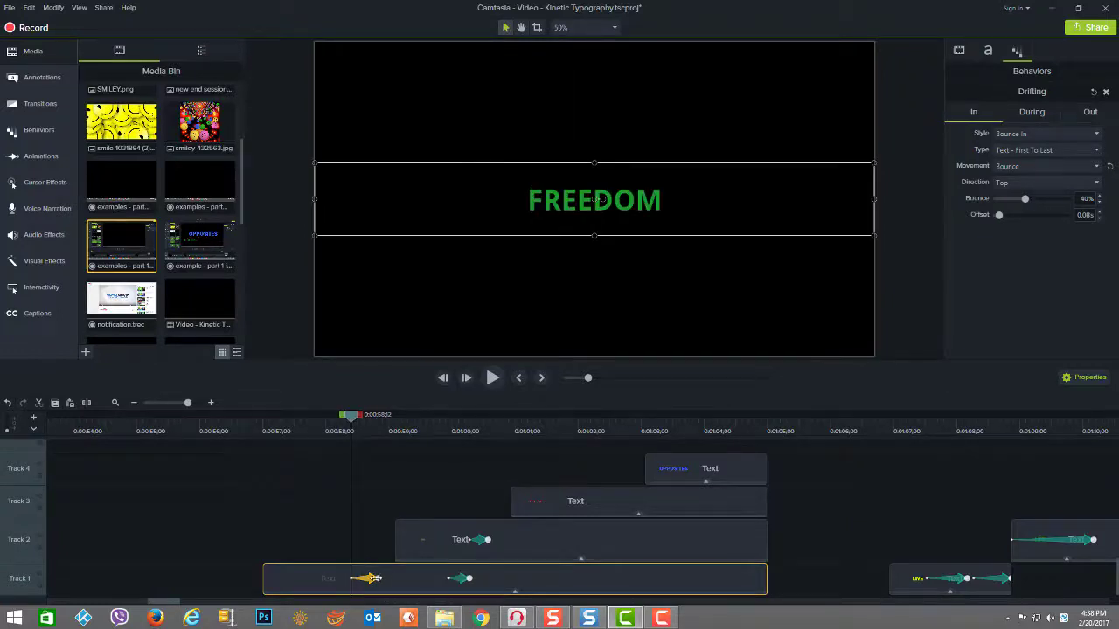
{"action": "left_click", "coordinate": [378, 578]}
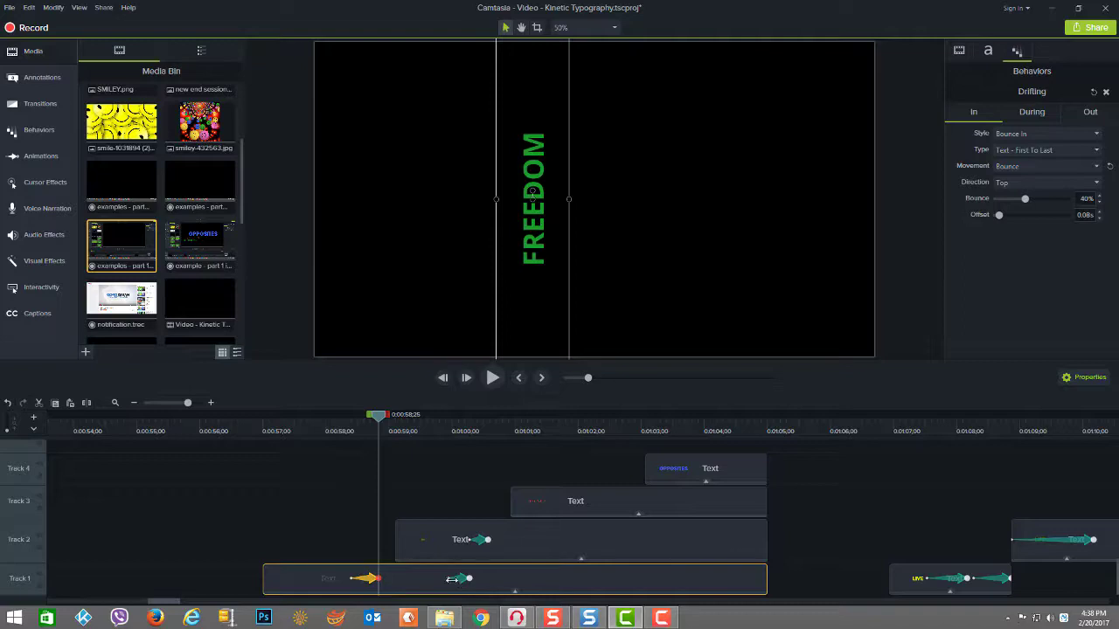
{"action": "left_click", "coordinate": [451, 579]}
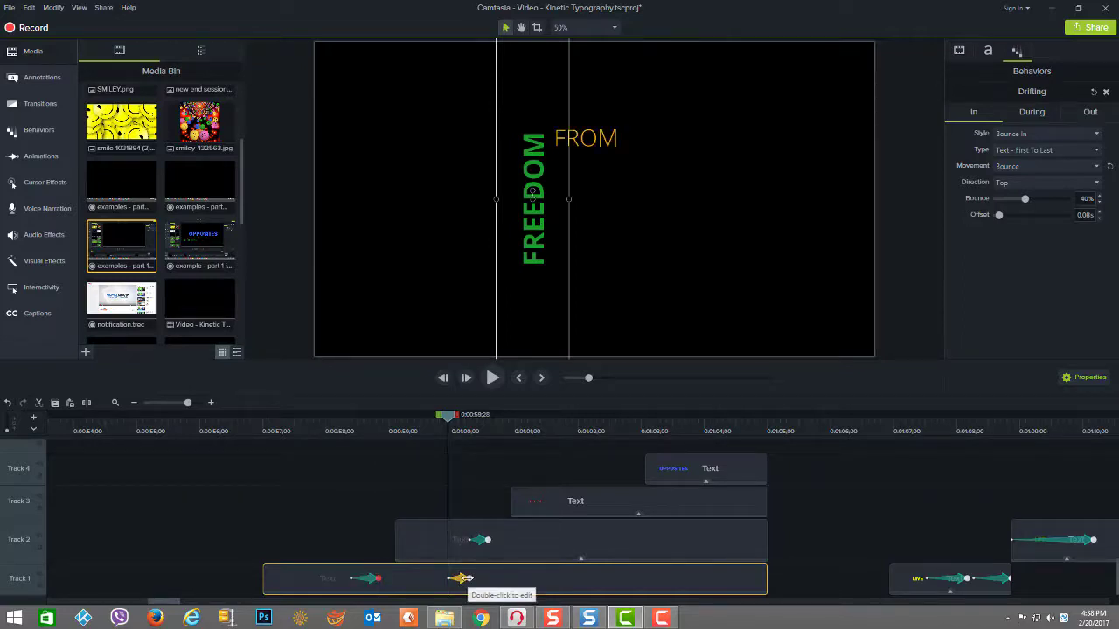
{"action": "left_click", "coordinate": [464, 578]}
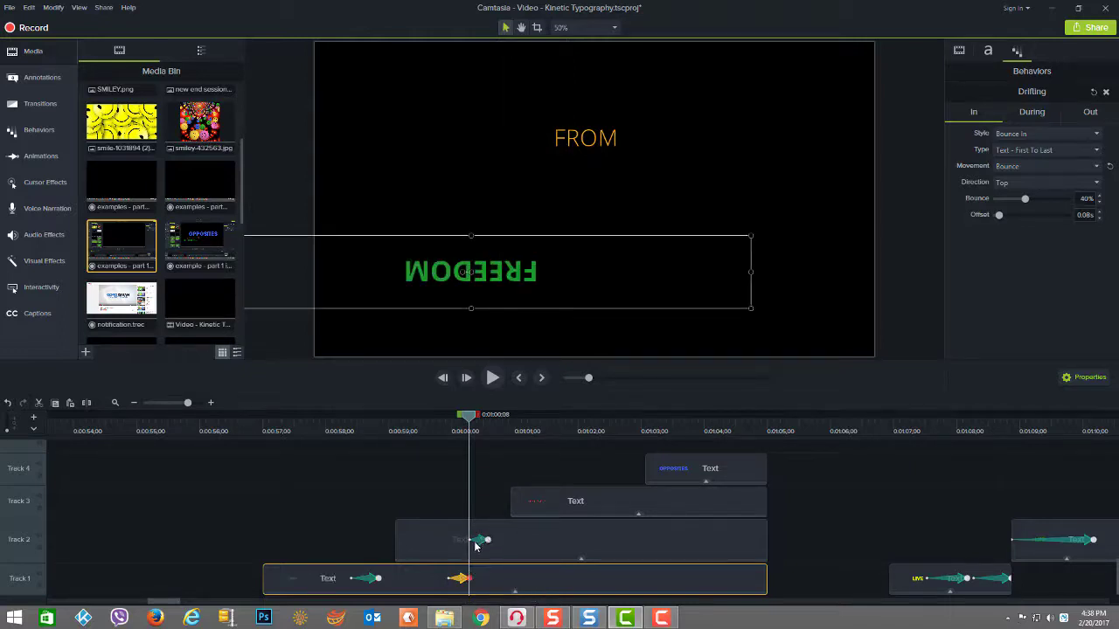
{"action": "left_click", "coordinate": [478, 542]}
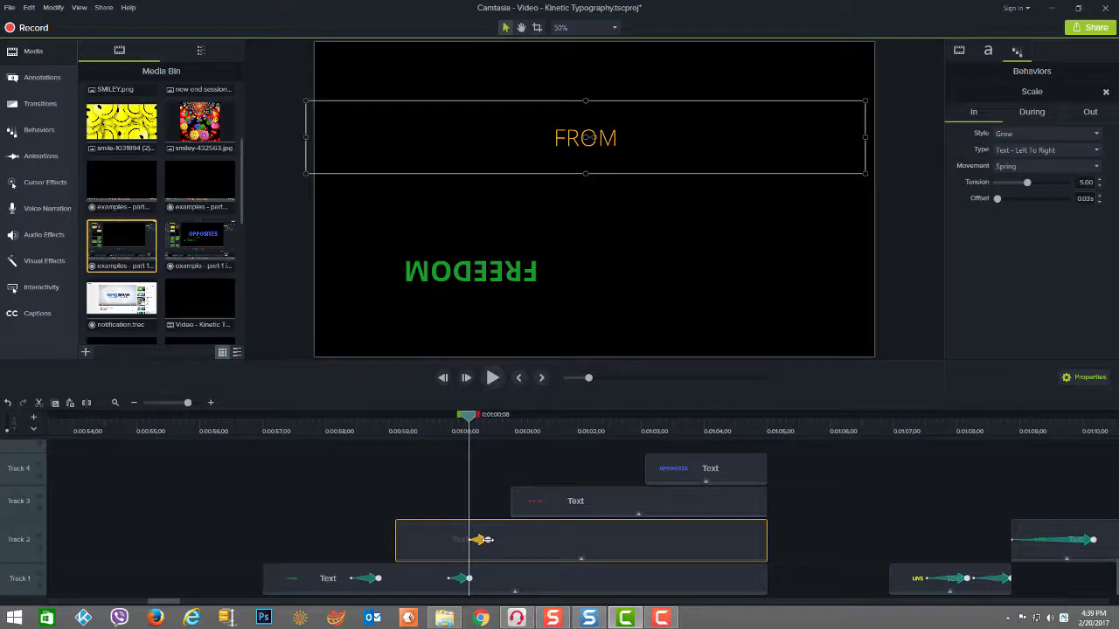
{"action": "left_click", "coordinate": [486, 540]}
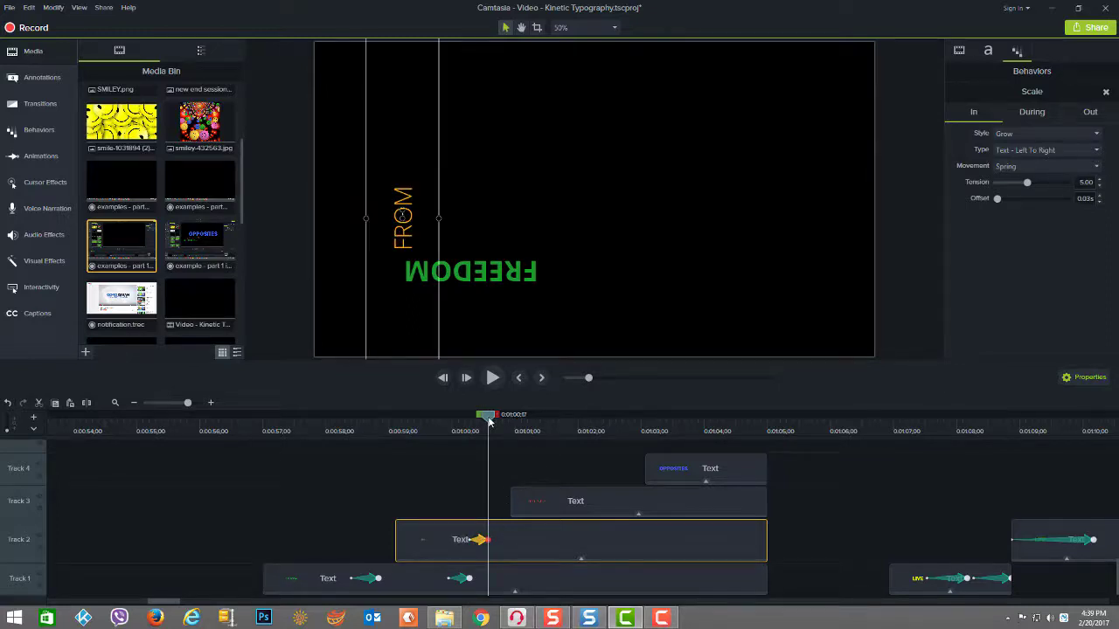
{"action": "left_click_drag", "start_coordinate": [490, 422], "coordinate": [288, 450]}
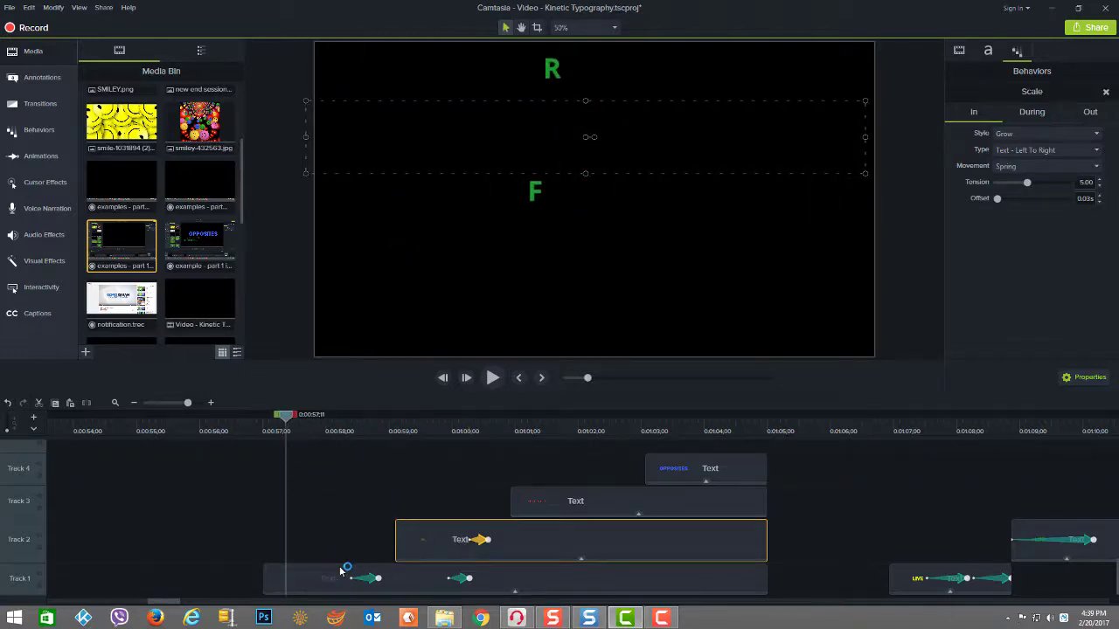
{"action": "left_click", "coordinate": [325, 579]}
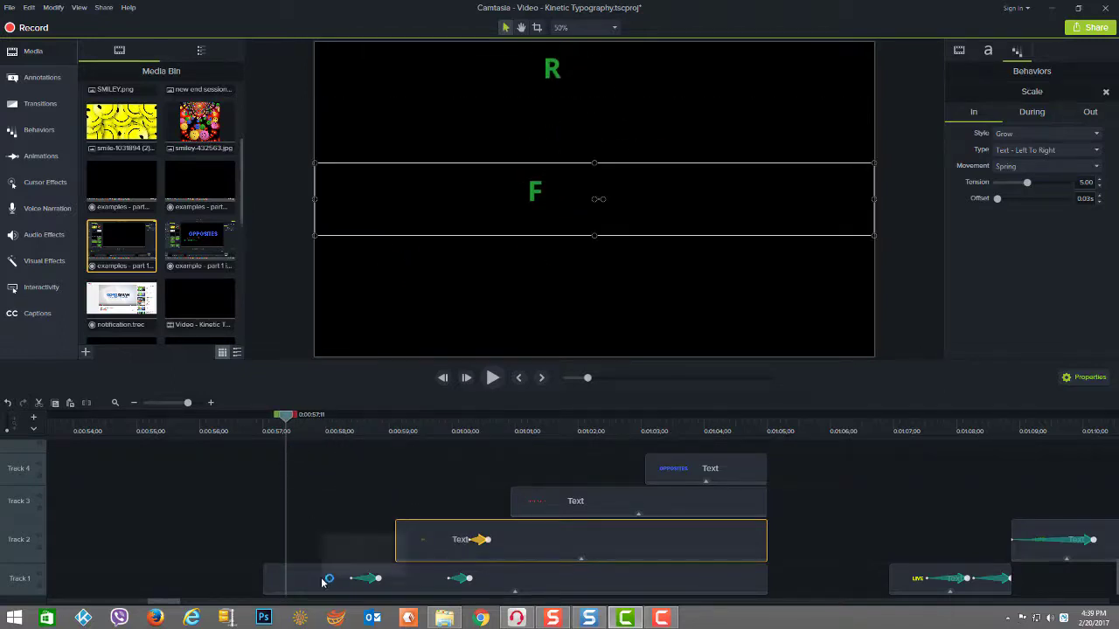
{"action": "left_click", "coordinate": [515, 591]}
{"action": "left_click", "coordinate": [449, 595]}
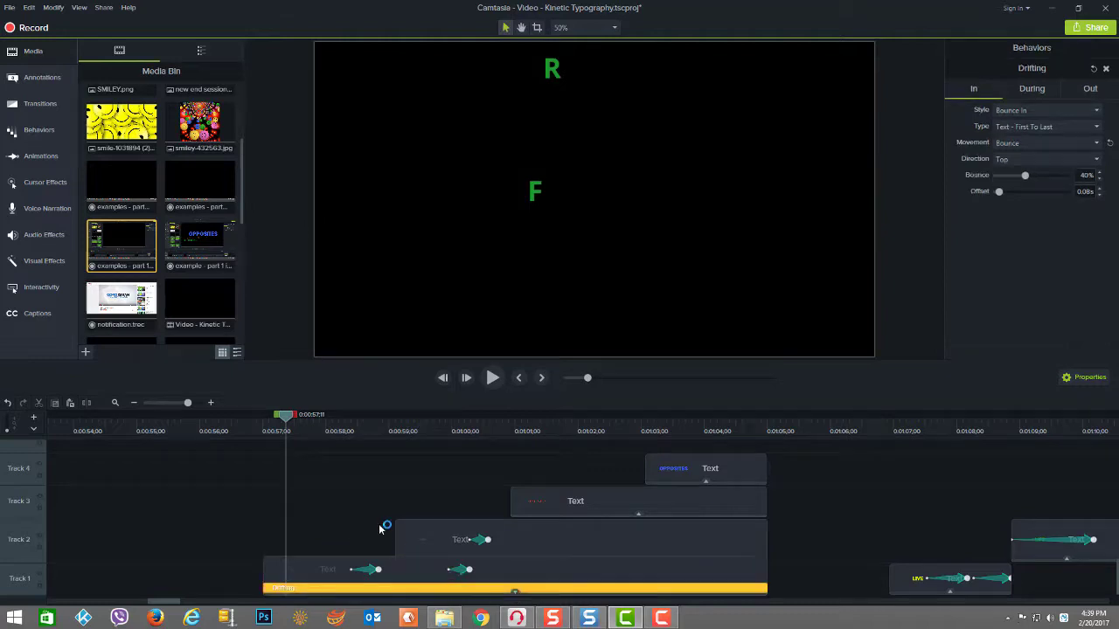
{"action": "left_click_drag", "start_coordinate": [290, 424], "coordinate": [335, 443]}
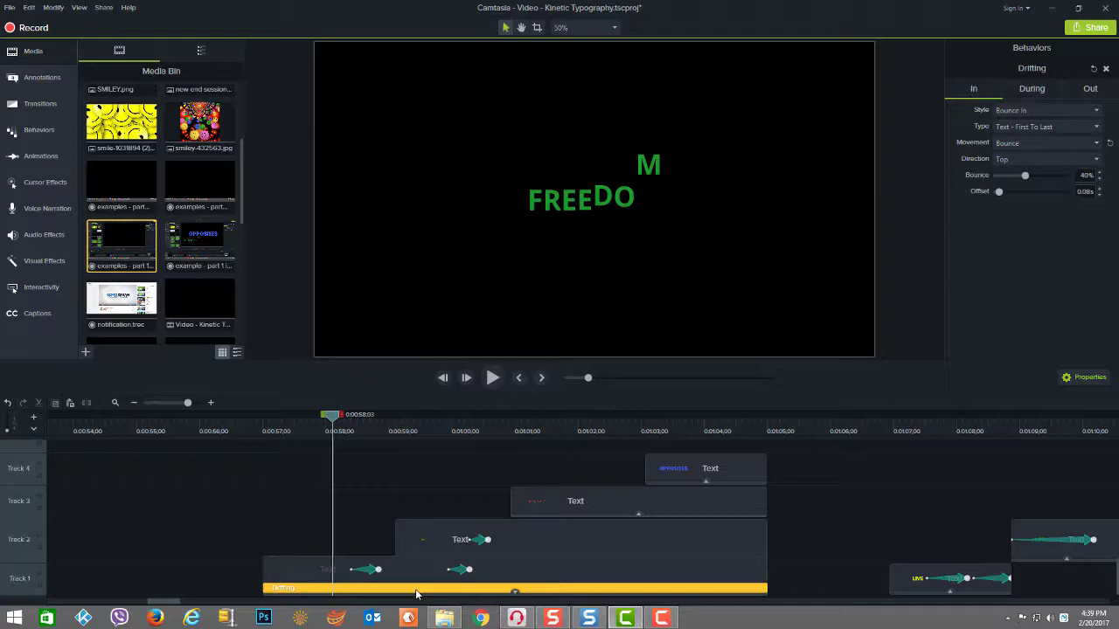
{"action": "left_click", "coordinate": [413, 580]}
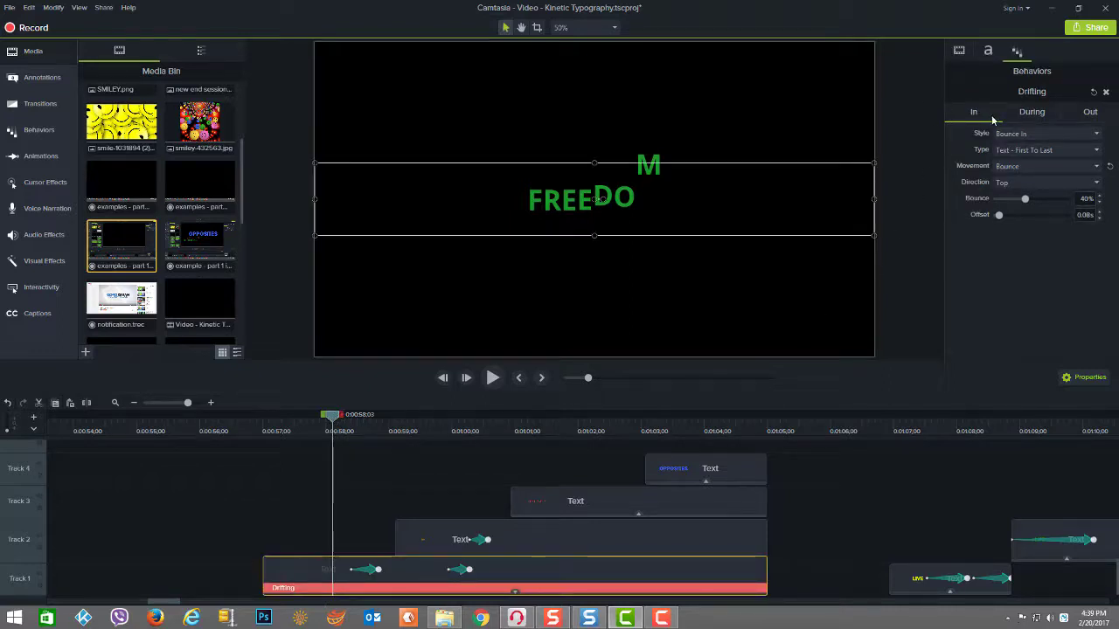
{"action": "left_click", "coordinate": [1034, 115]}
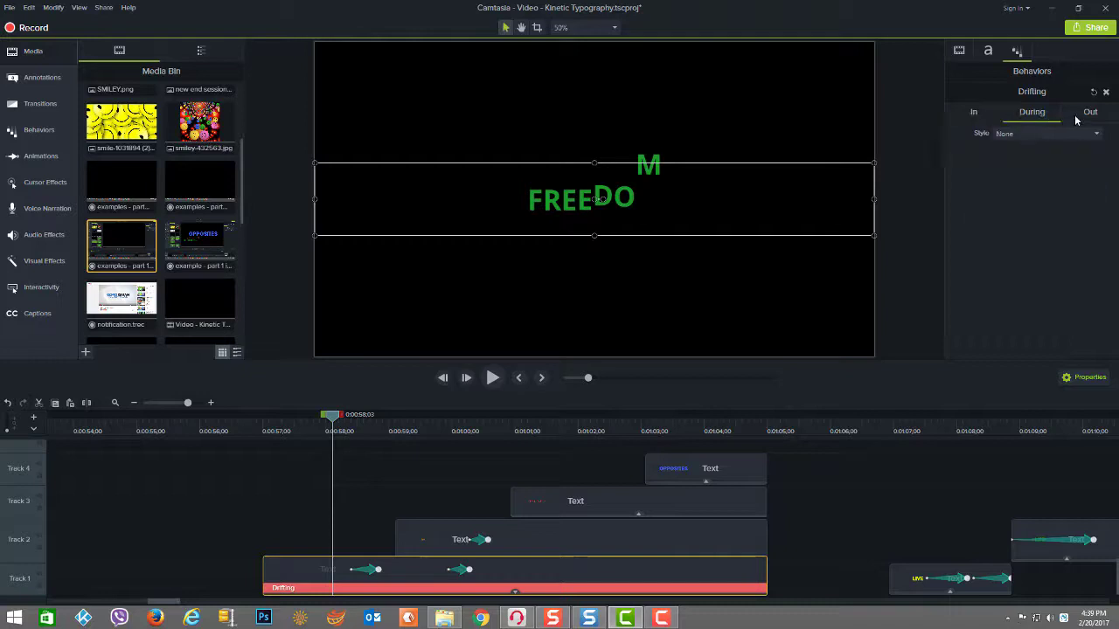
{"action": "left_click", "coordinate": [1092, 117]}
{"action": "left_click", "coordinate": [975, 113]}
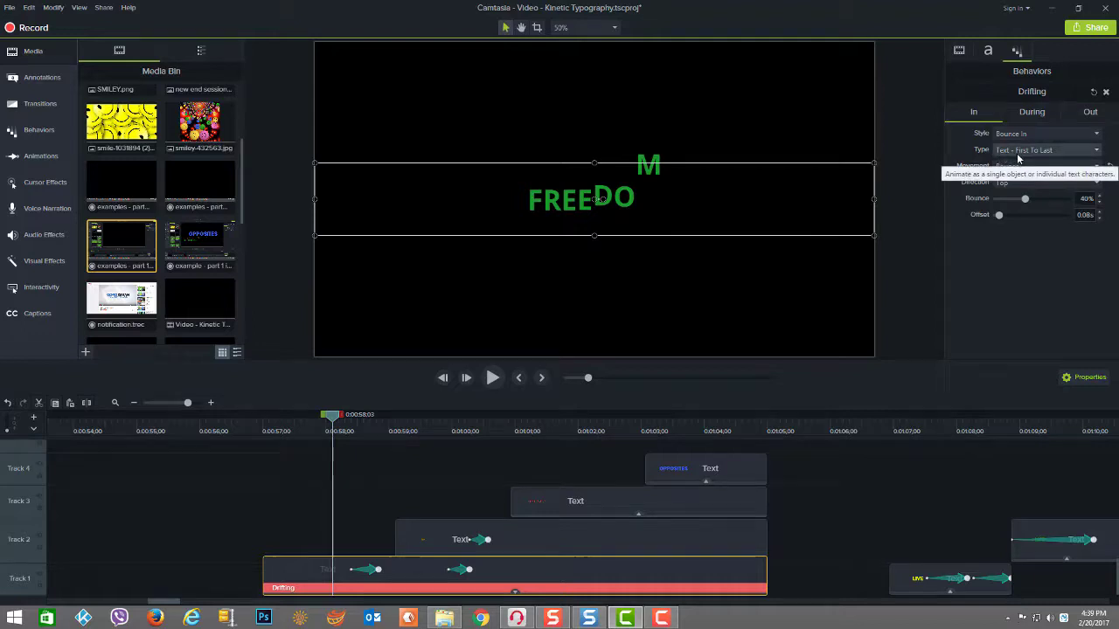
{"action": "left_click_drag", "start_coordinate": [333, 418], "coordinate": [720, 495]}
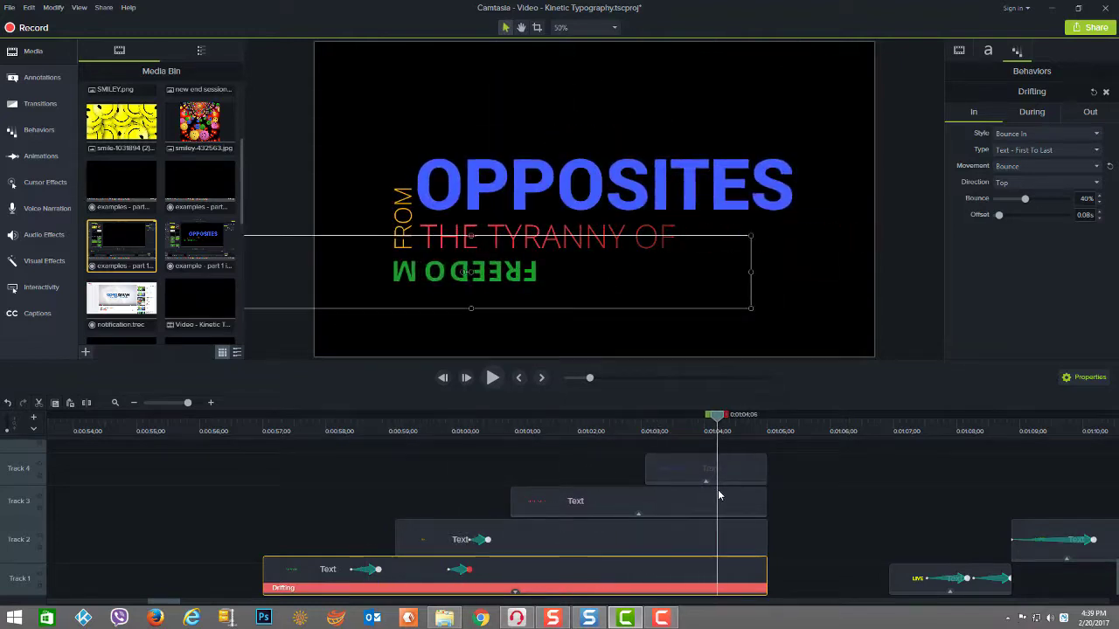
{"action": "left_click", "coordinate": [720, 494]}
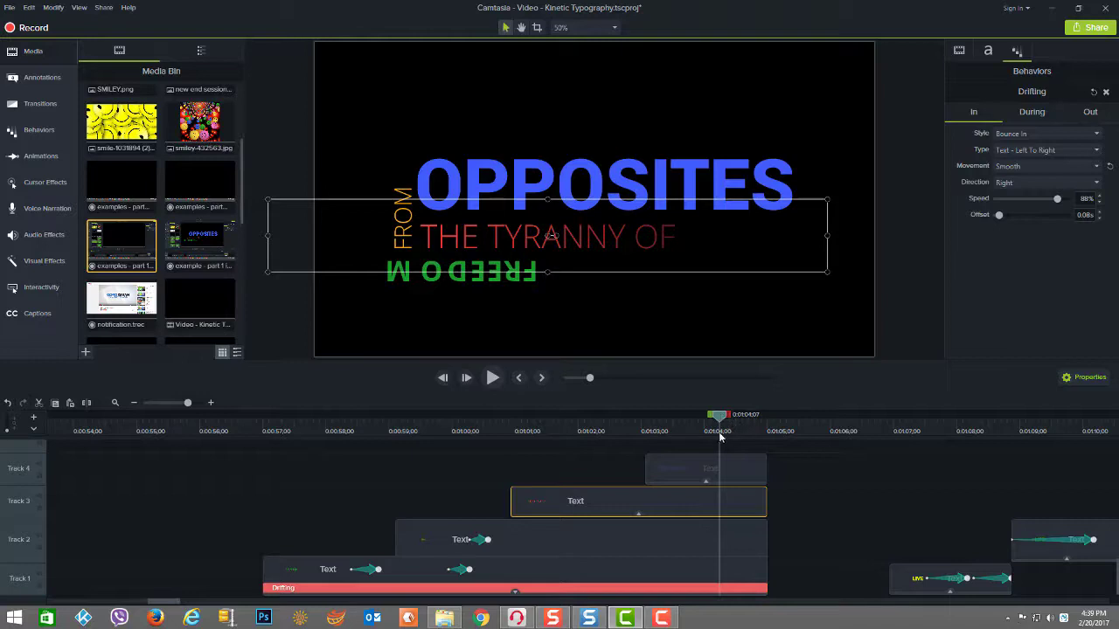
{"action": "left_click", "coordinate": [684, 568]}
{"action": "left_click_drag", "start_coordinate": [719, 416], "coordinate": [743, 427]}
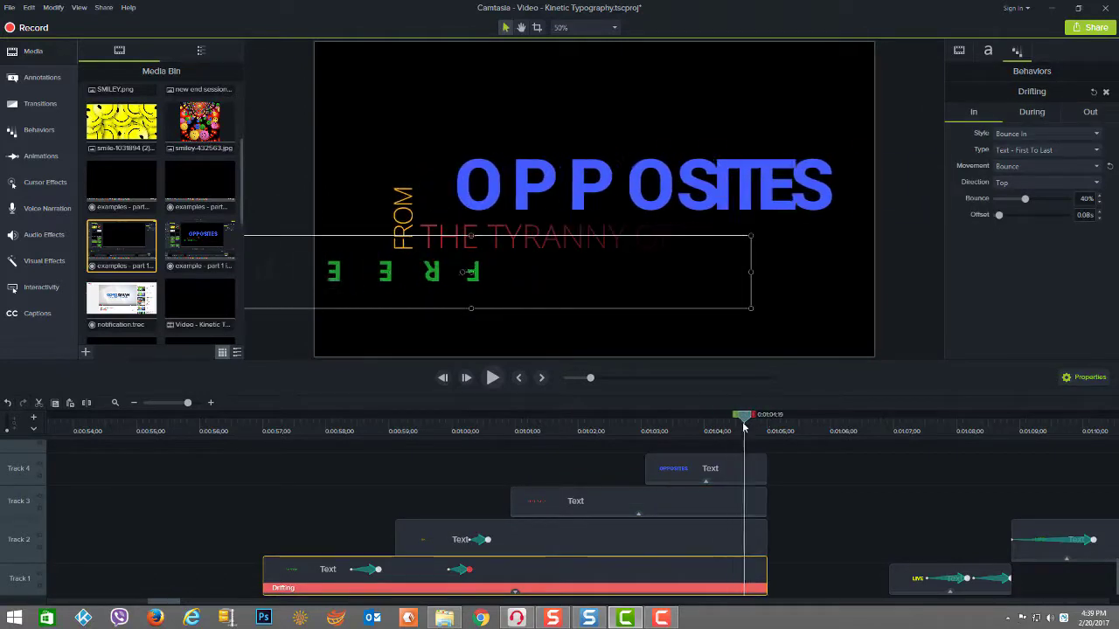
{"action": "left_click", "coordinate": [1090, 112]}
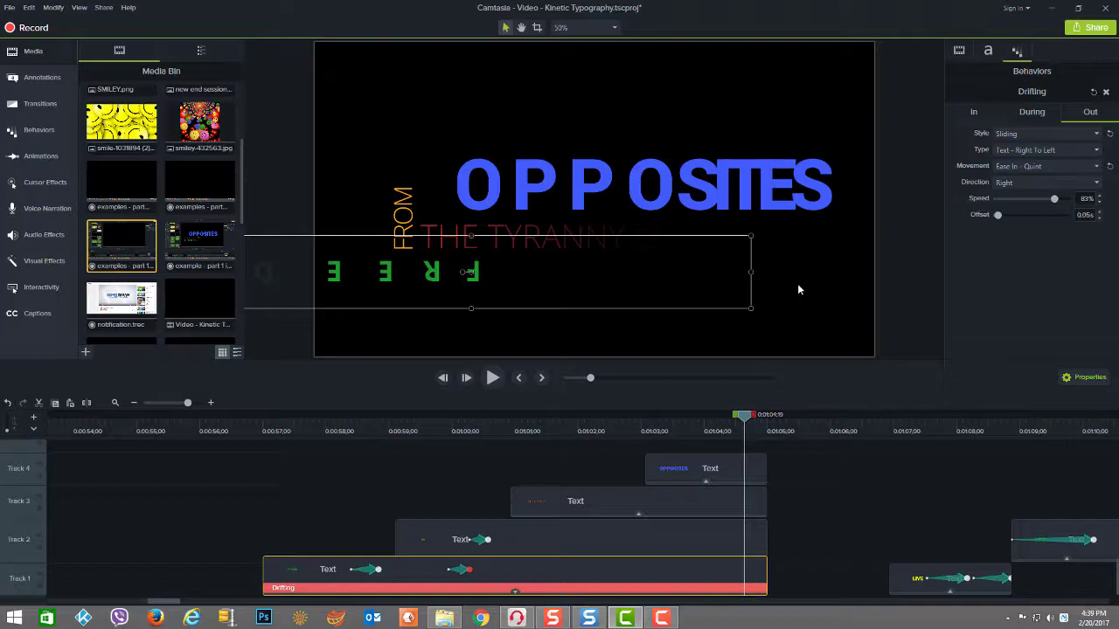
{"action": "left_click", "coordinate": [423, 539]}
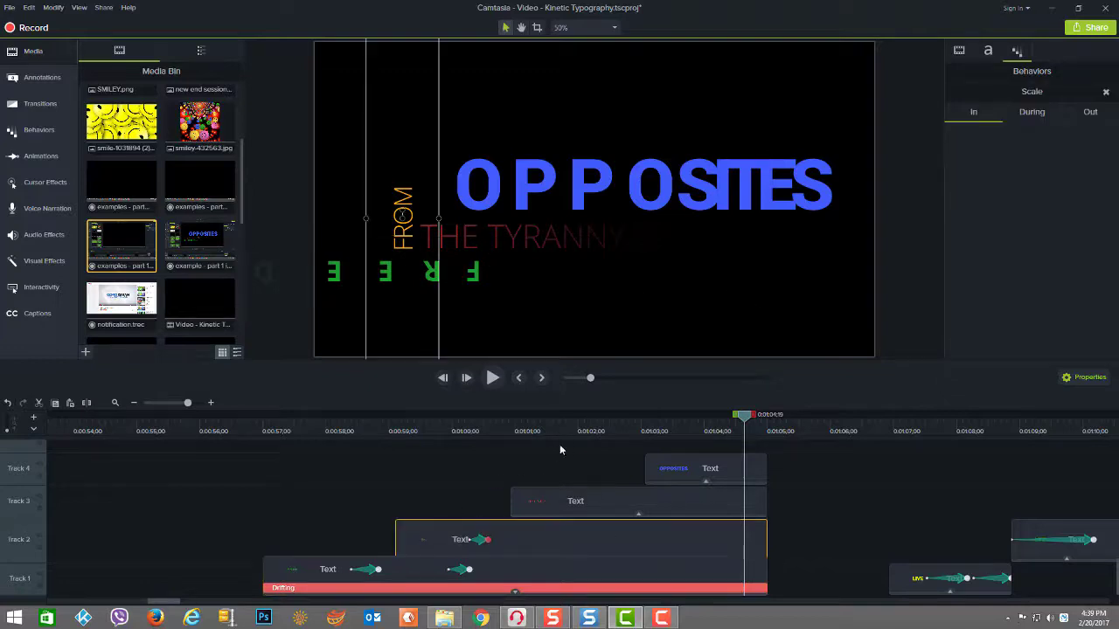
- Preview the FROM text growing in, then check its Scale exit settings: Shrink, Ease Out Back, 92% speed
{"action": "left_click", "coordinate": [524, 576]}
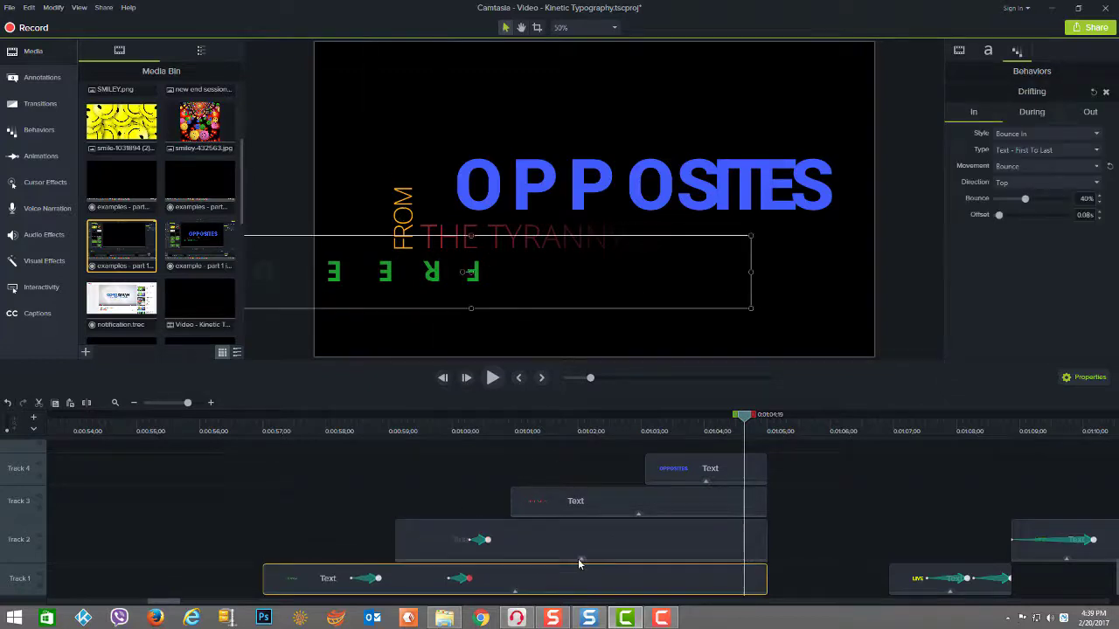
{"action": "left_click", "coordinate": [550, 549]}
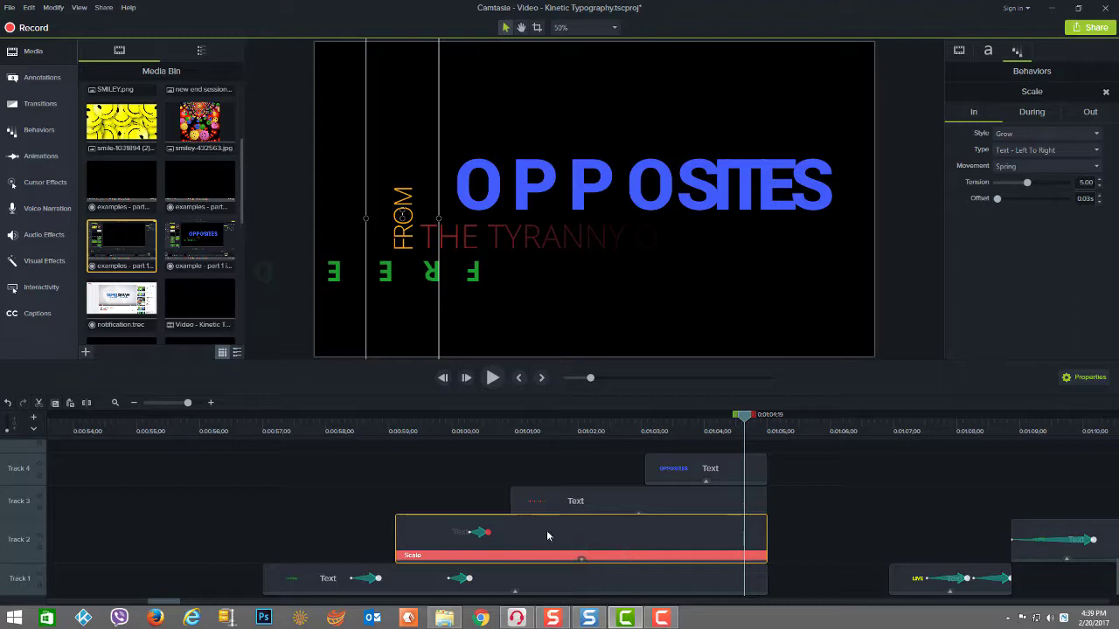
{"action": "left_click_drag", "start_coordinate": [741, 420], "coordinate": [747, 485]}
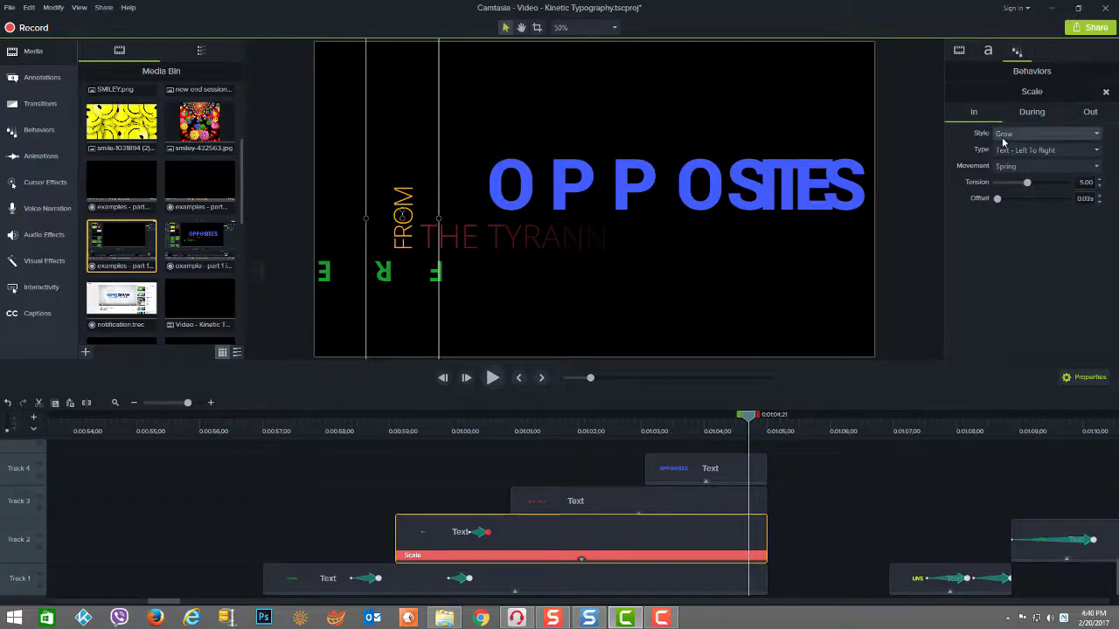
{"action": "left_click", "coordinate": [1080, 116]}
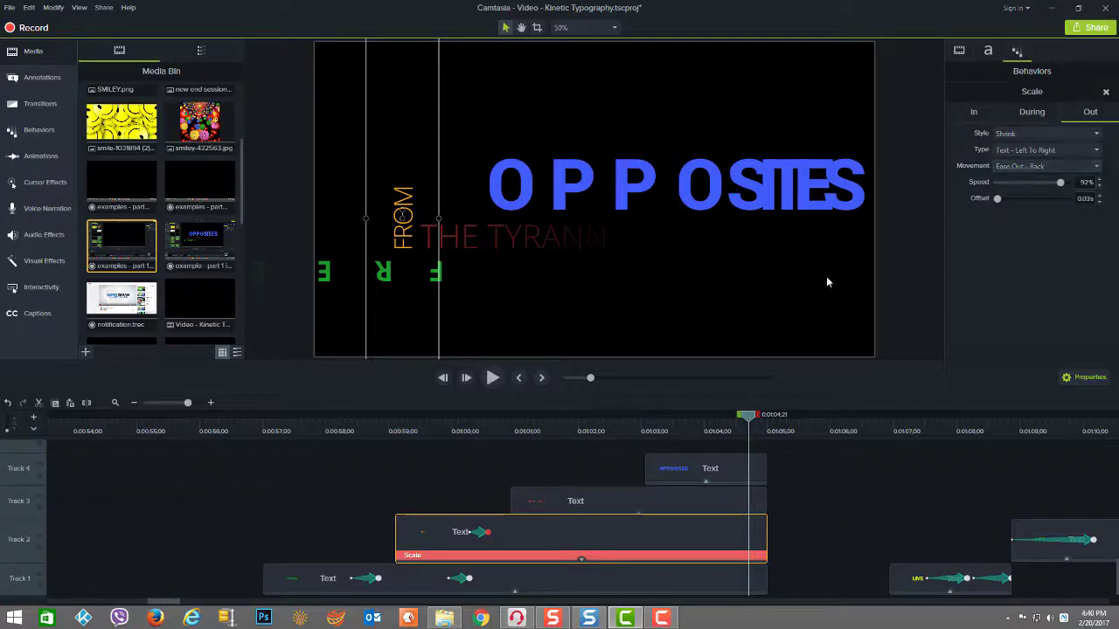
{"action": "left_click_drag", "start_coordinate": [745, 418], "coordinate": [547, 469]}
- Preview THE TYRANNY OF's Drifting Bounce In from the right, and check its exit settings
{"action": "left_click", "coordinate": [538, 501]}
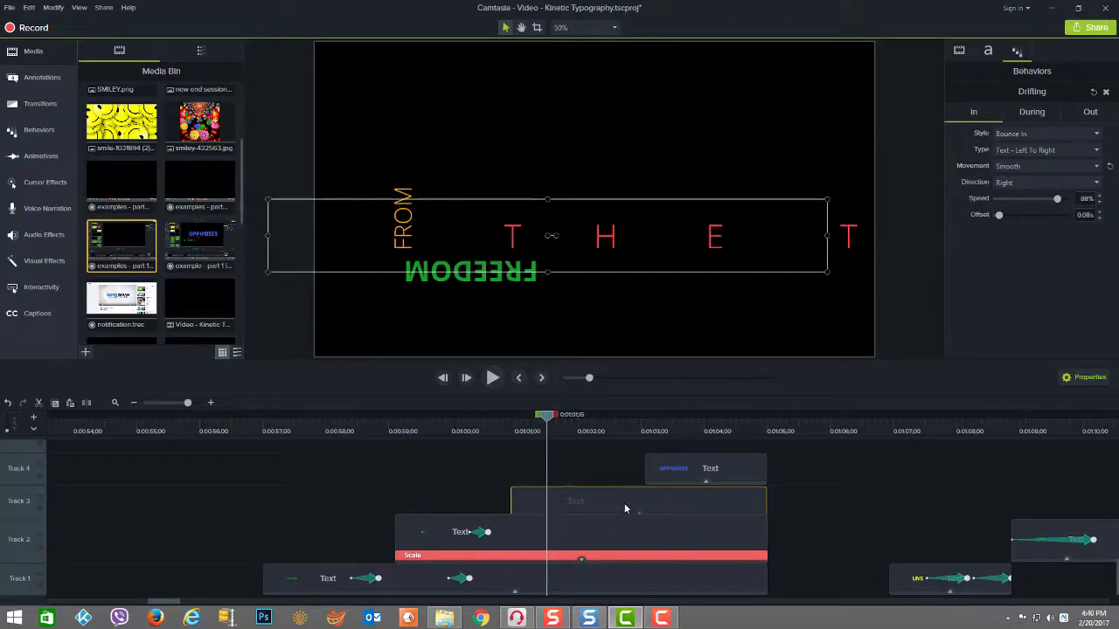
{"action": "left_click", "coordinate": [578, 562]}
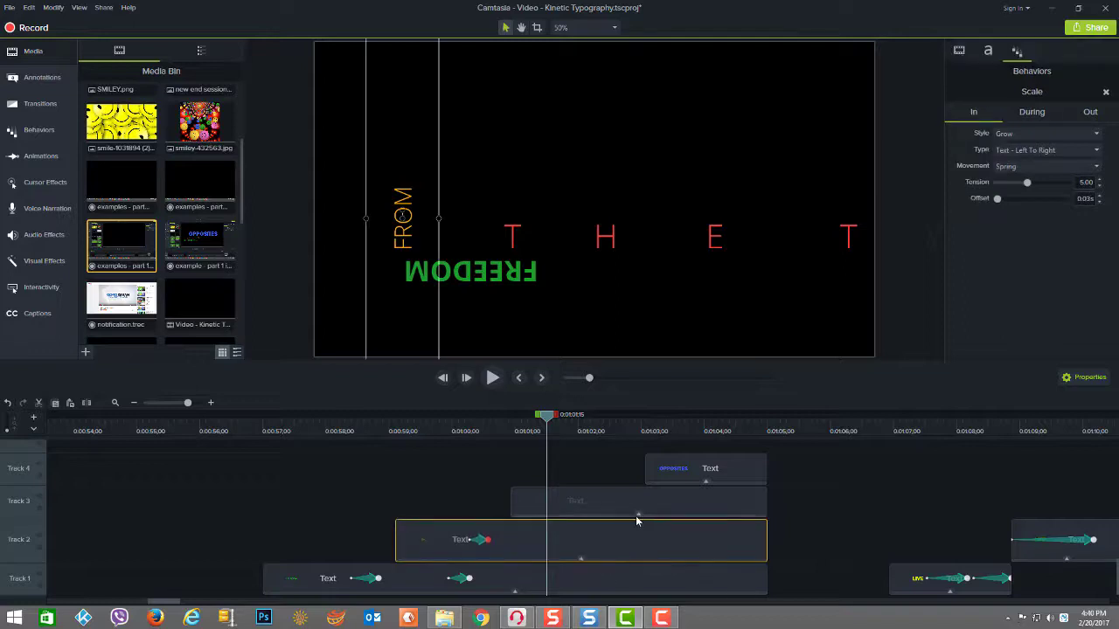
{"action": "left_click", "coordinate": [574, 513]}
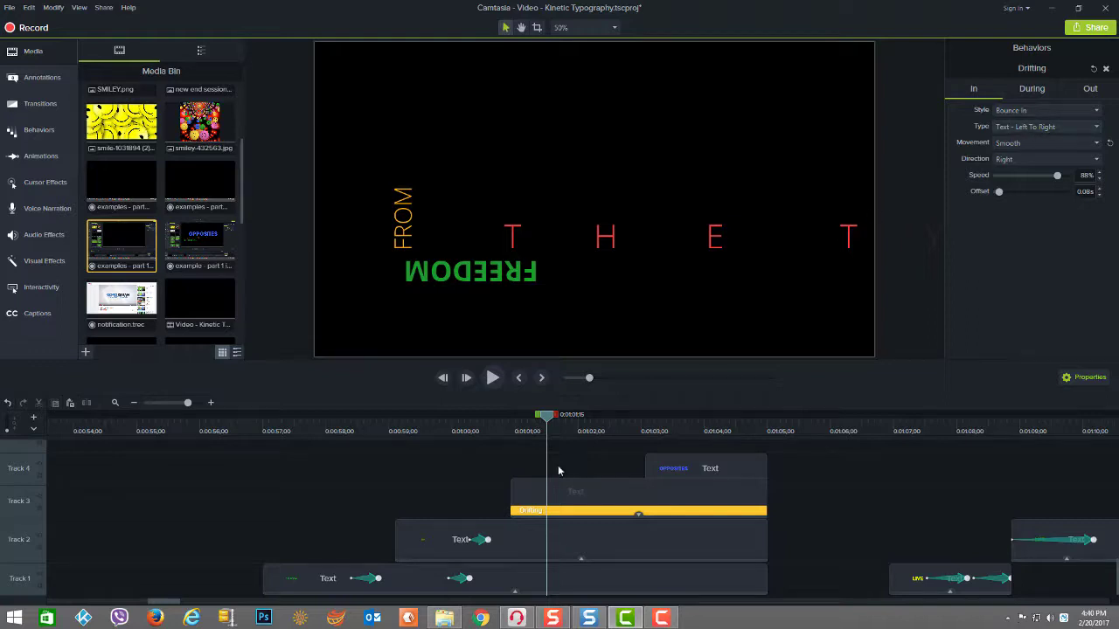
{"action": "left_click_drag", "start_coordinate": [546, 423], "coordinate": [556, 423]}
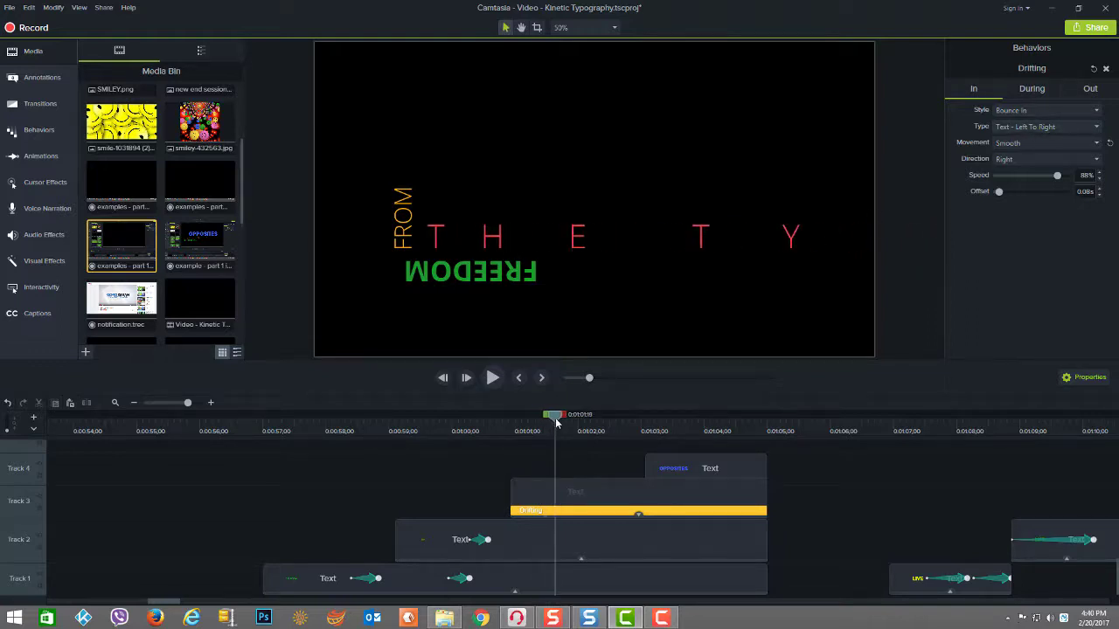
{"action": "left_click", "coordinate": [1089, 89]}
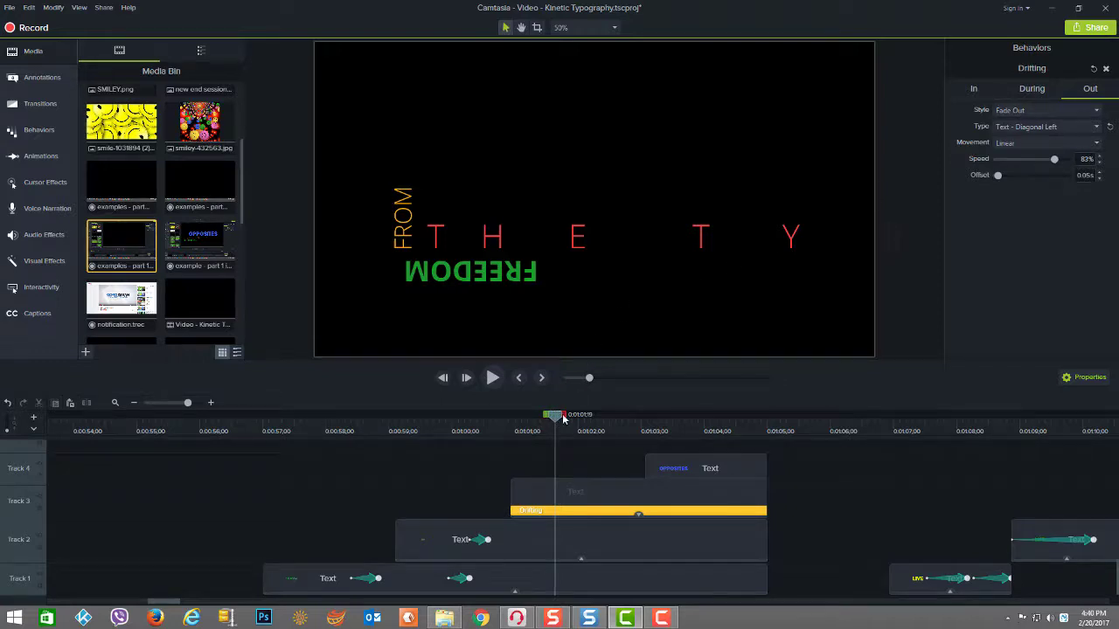
{"action": "left_click_drag", "start_coordinate": [563, 419], "coordinate": [647, 445]}
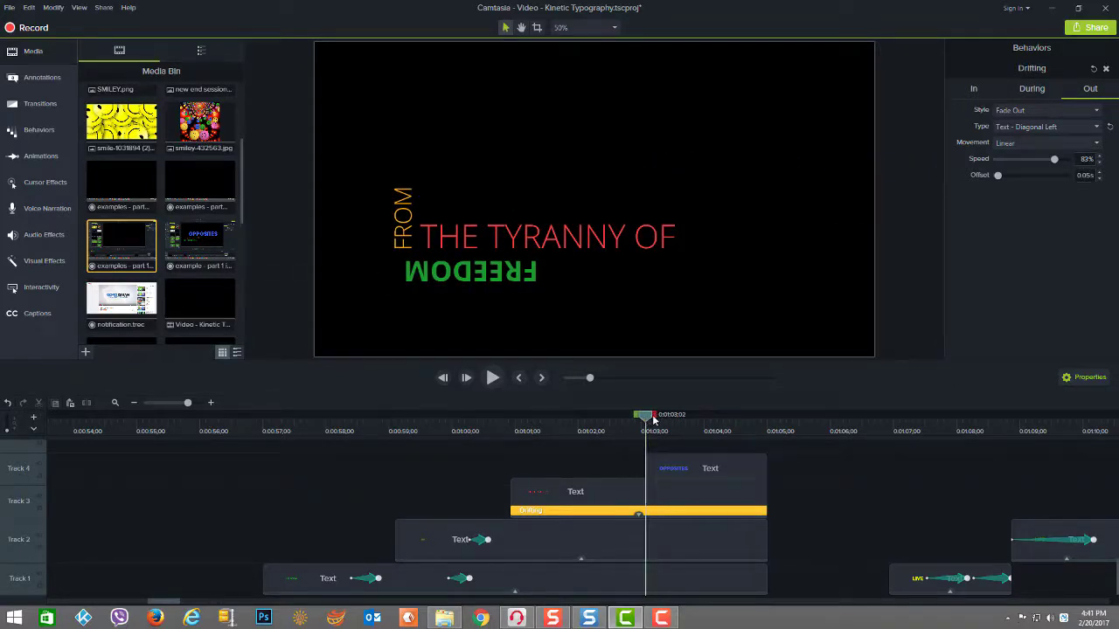
- Step through the OPPOSITES Pop Up animation and check its Sliding, Ripple Out, 60% exit settings
{"action": "left_click", "coordinate": [696, 474]}
{"action": "left_click", "coordinate": [667, 477]}
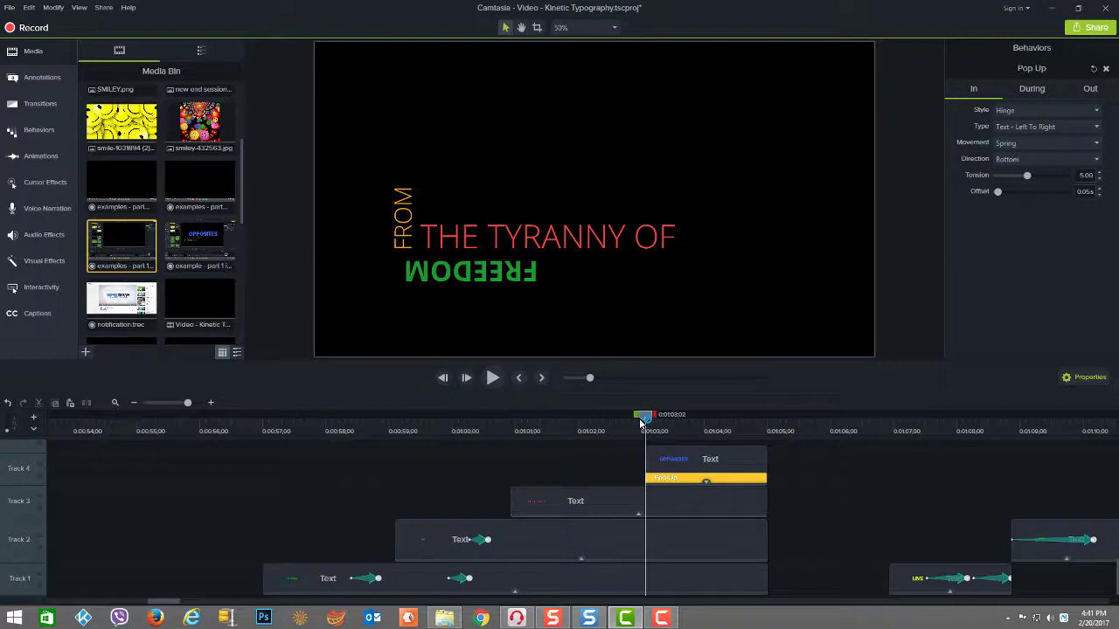
{"action": "key", "text": "ctrl+Right"}
{"action": "key", "text": "ctrl+Right"}
{"action": "key", "text": "ctrl+Right"}
{"action": "key", "text": "ctrl+Right"}
{"action": "key", "text": "ctrl+Right"}
{"action": "key", "text": "ctrl+Right"}
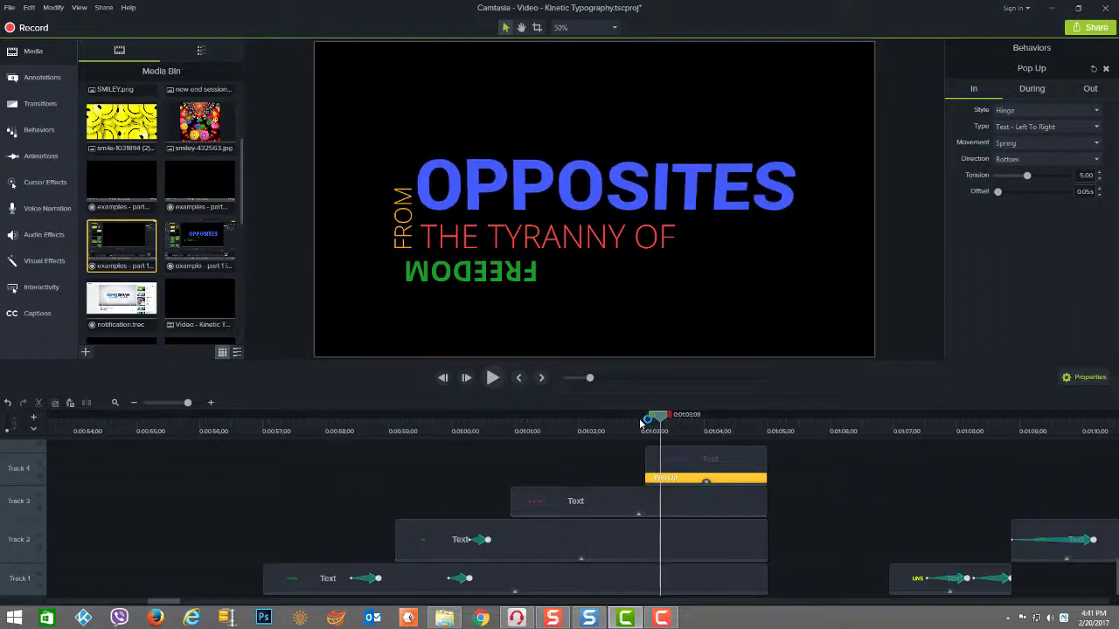
{"action": "key", "text": "ctrl+Right"}
{"action": "key", "text": "ctrl+Right"}
{"action": "key", "text": "ctrl+Right"}
{"action": "key", "text": "ctrl+Right"}
{"action": "key", "text": "ctrl+Right"}
{"action": "key", "text": "ctrl+Right"}
{"action": "key", "text": "ctrl+Right"}
{"action": "key", "text": "ctrl+Right"}
{"action": "key", "text": "ctrl+Right"}
{"action": "key", "text": "ctrl+Right"}
{"action": "key", "text": "ctrl+Right"}
{"action": "key", "text": "ctrl+Right"}
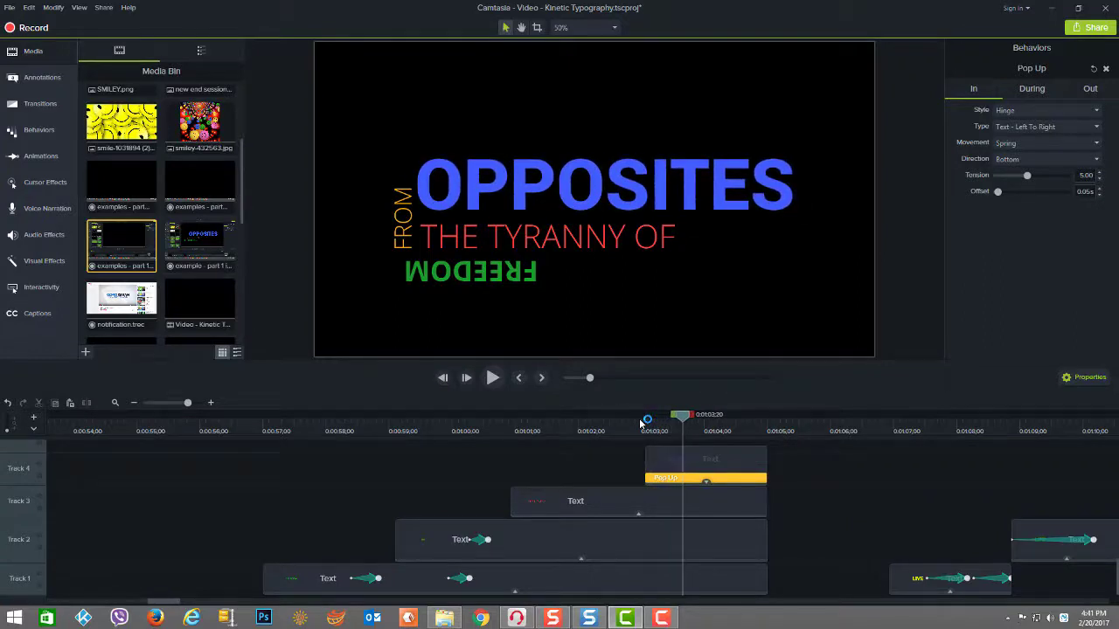
{"action": "key", "text": "ctrl+Right"}
{"action": "key", "text": "ctrl+Right"}
{"action": "key", "text": "ctrl+Right"}
{"action": "key", "text": "ctrl+Right"}
{"action": "key", "text": "ctrl+Right"}
{"action": "key", "text": "ctrl+Right"}
{"action": "key", "text": "ctrl+Right"}
{"action": "key", "text": "ctrl+Right"}
{"action": "key", "text": "ctrl+Right"}
{"action": "key", "text": "ctrl+Right"}
{"action": "key", "text": "ctrl+Right"}
{"action": "key", "text": "ctrl+Right"}
{"action": "key", "text": "ctrl+Right"}
{"action": "key", "text": "ctrl+Right"}
{"action": "key", "text": "ctrl+Right"}
{"action": "key", "text": "ctrl+Right"}
{"action": "key", "text": "ctrl+Right"}
{"action": "key", "text": "ctrl+Right"}
{"action": "key", "text": "ctrl+Right"}
{"action": "key", "text": "ctrl+Right"}
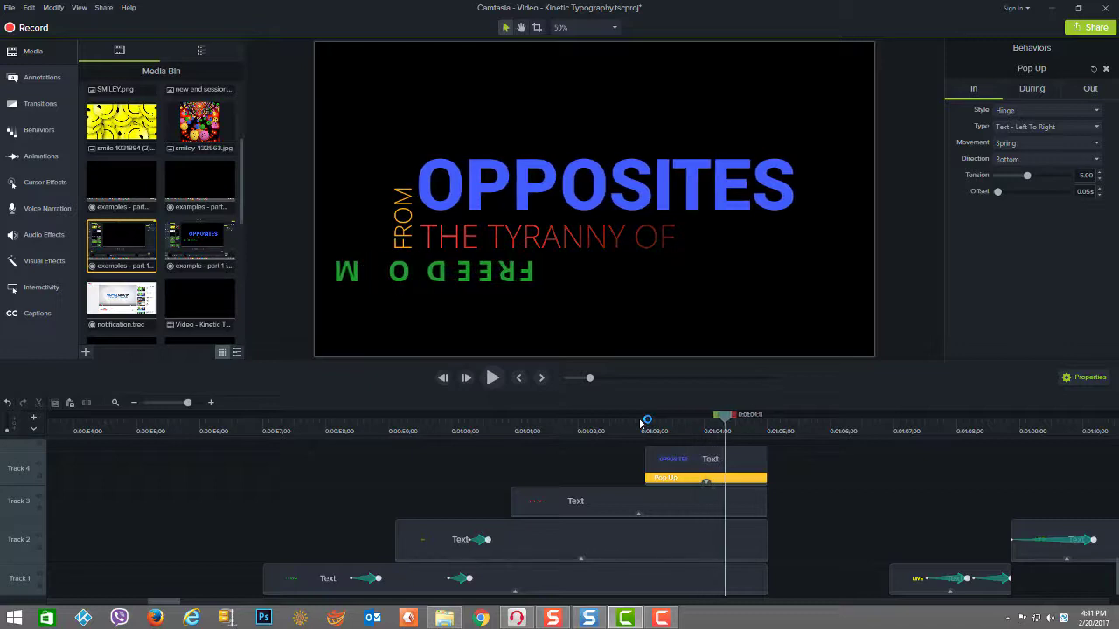
{"action": "key", "text": "ctrl+Right"}
{"action": "key", "text": "ctrl+Right"}
{"action": "key", "text": "ctrl+Right"}
{"action": "key", "text": "ctrl+Right"}
{"action": "key", "text": "ctrl+Right"}
{"action": "key", "text": "ctrl+Right"}
{"action": "key", "text": "ctrl+Right"}
{"action": "key", "text": "ctrl+Right"}
{"action": "key", "text": "ctrl+Right"}
{"action": "key", "text": "ctrl+Right"}
{"action": "key", "text": "ctrl+Right"}
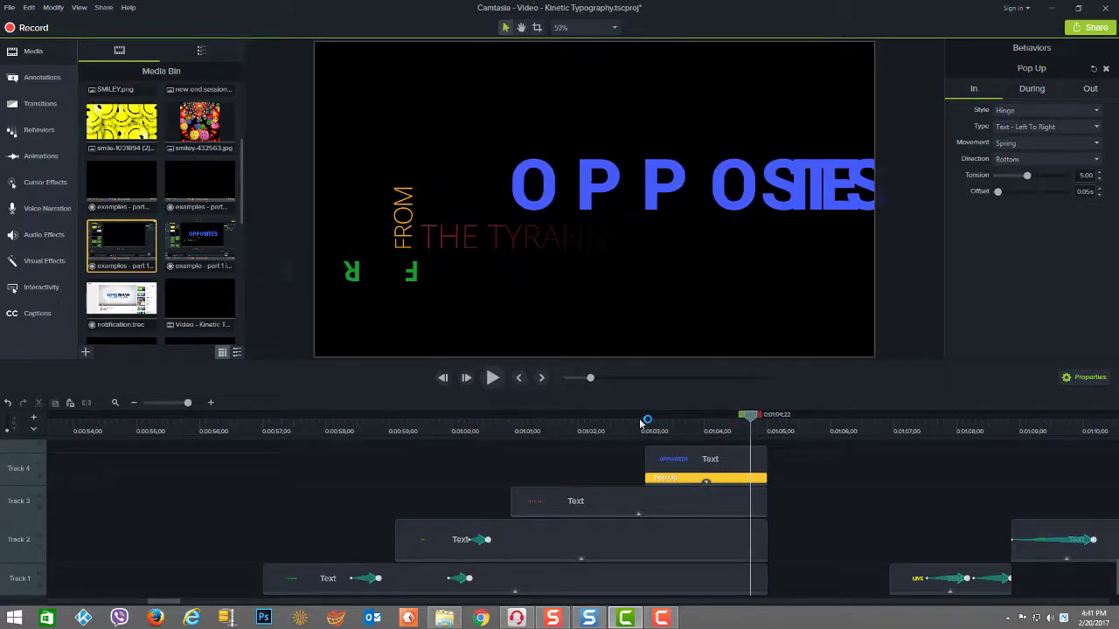
{"action": "key", "text": "ctrl+Right"}
{"action": "key", "text": "ctrl+Right"}
{"action": "key", "text": "ctrl+Right"}
{"action": "key", "text": "ctrl+Right"}
{"action": "key", "text": "ctrl+Right"}
{"action": "key", "text": "ctrl+Right"}
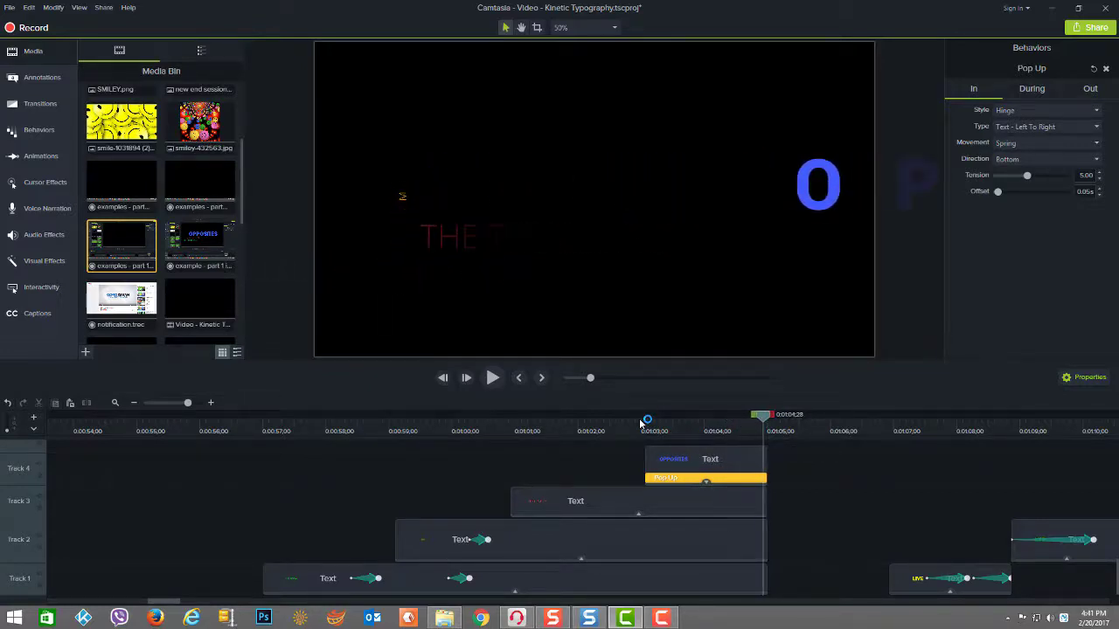
{"action": "left_click", "coordinate": [1084, 91]}
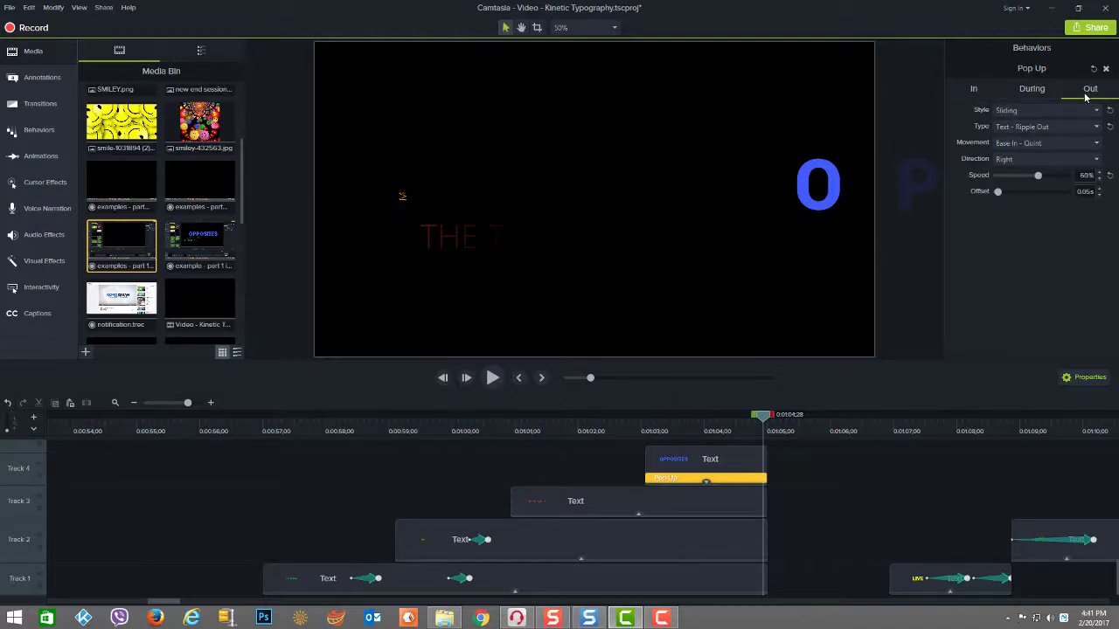